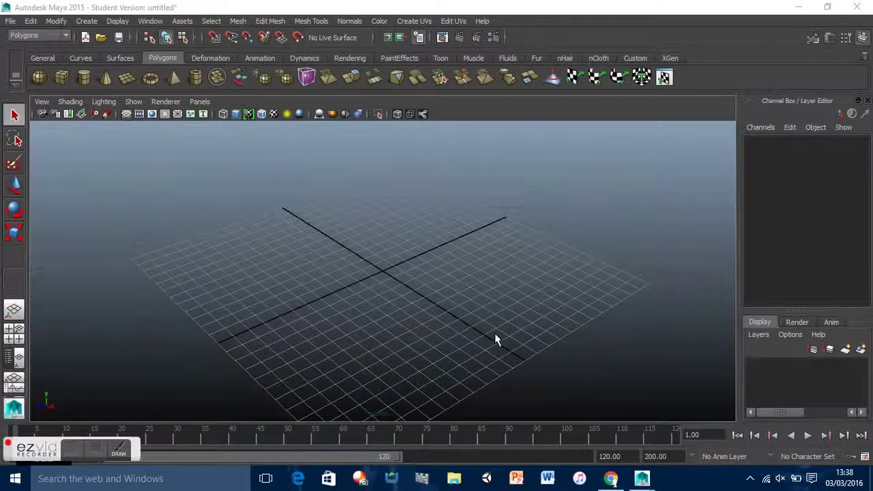
- Create a default polygon cylinder, pCylinder1, at the grid origin
left_click_drag(353, 332, 302, 321, "alt")
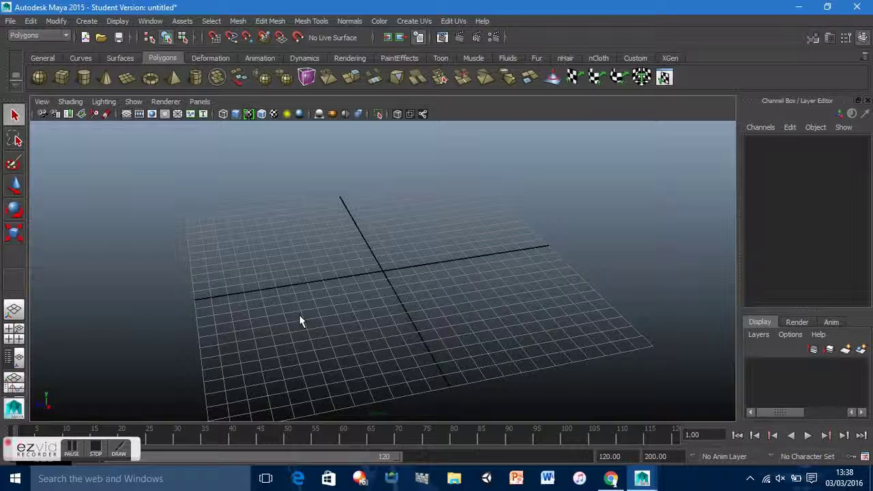
left_click_drag(299, 314, 342, 318, "alt")
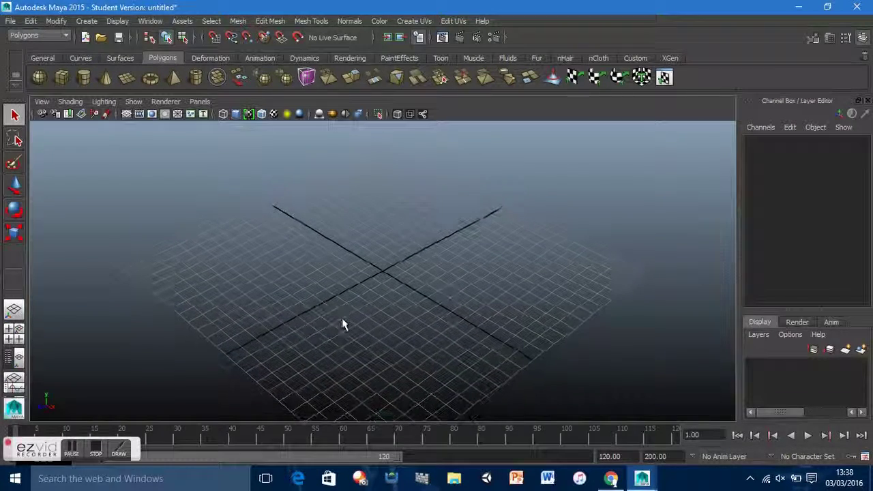
left_click(56, 21)
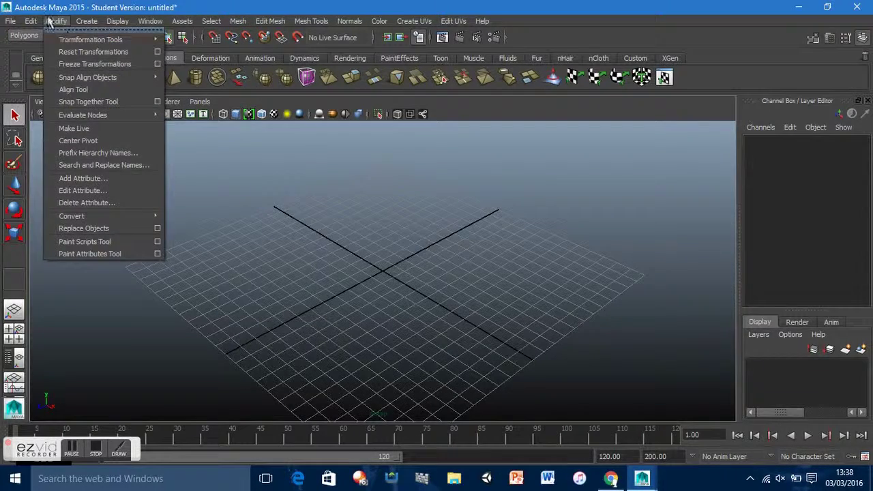
left_click(57, 21)
left_click(86, 21)
mouse_move(145, 50)
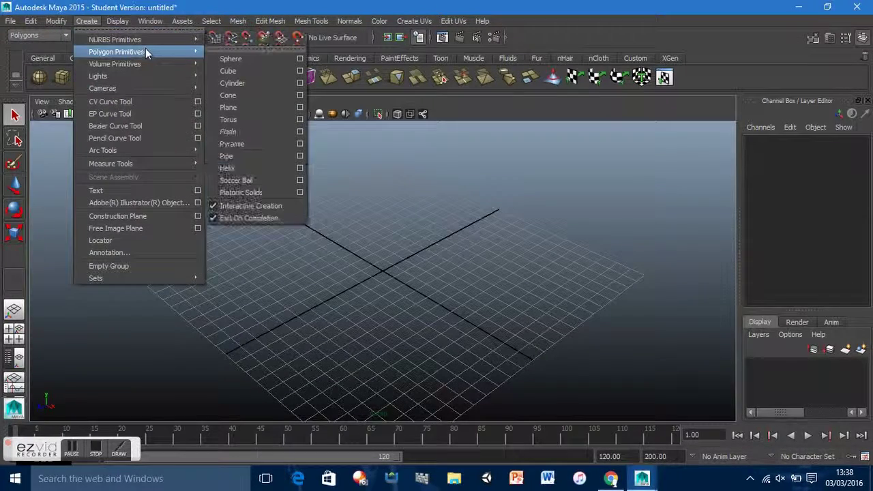
left_click(248, 84)
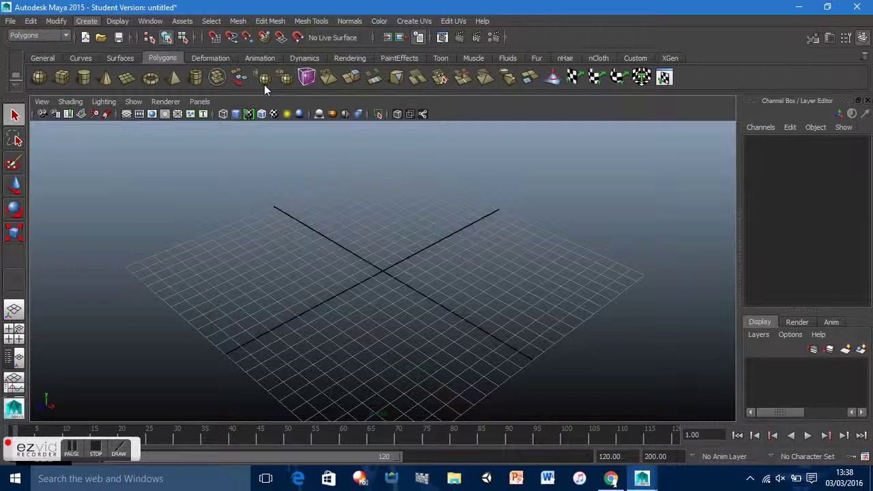
left_click(388, 276)
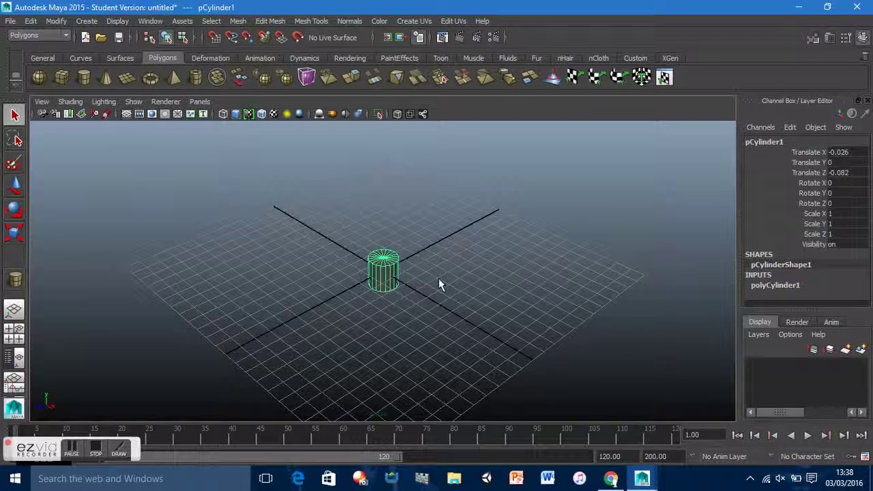
- Frame the cylinder and set polyCylinder1's Subdivisions Caps to 2 in the Channel Box
key("f")
left_click_drag(538, 315, 502, 327, "alt")
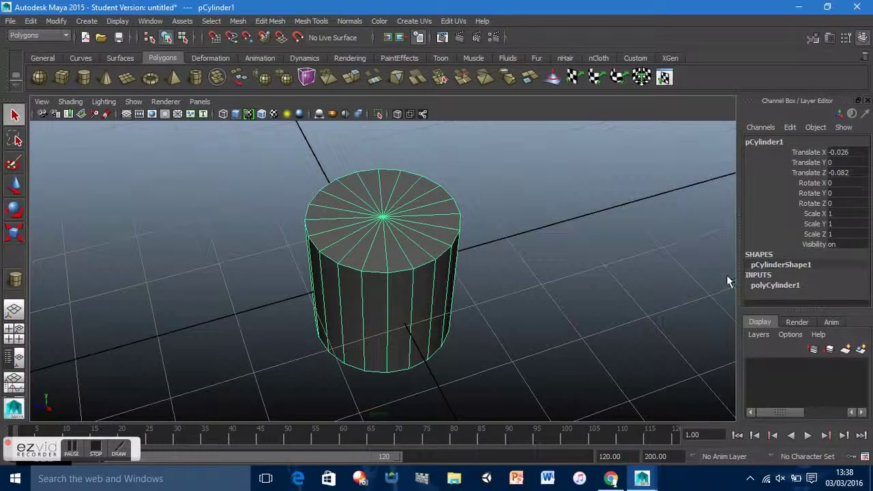
double_click(776, 286)
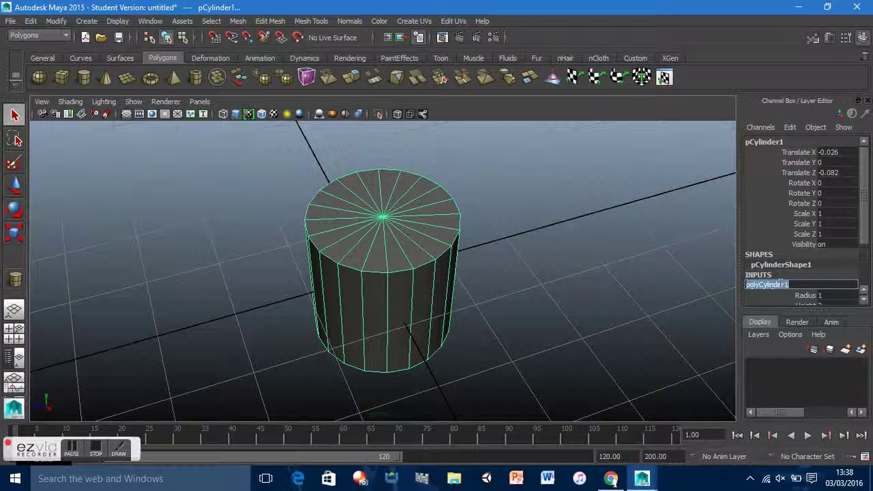
double_click(793, 266)
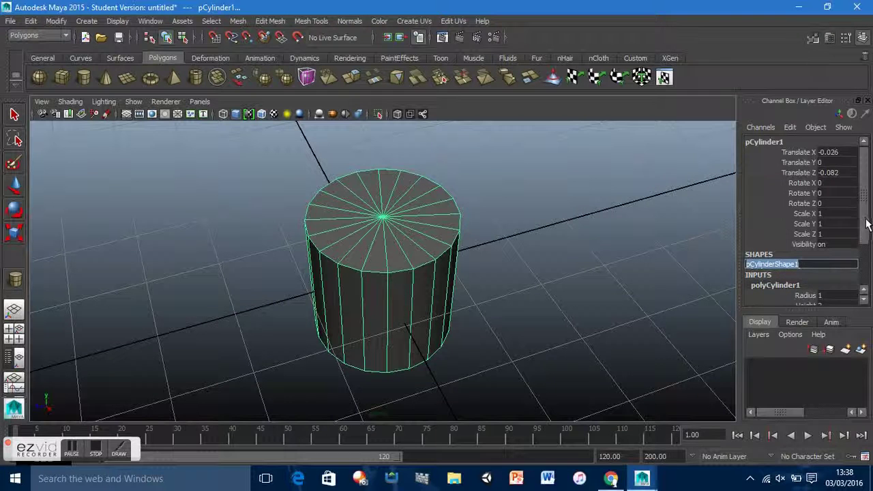
scroll(867, 229, "down", 1)
scroll(856, 230, "down", 2)
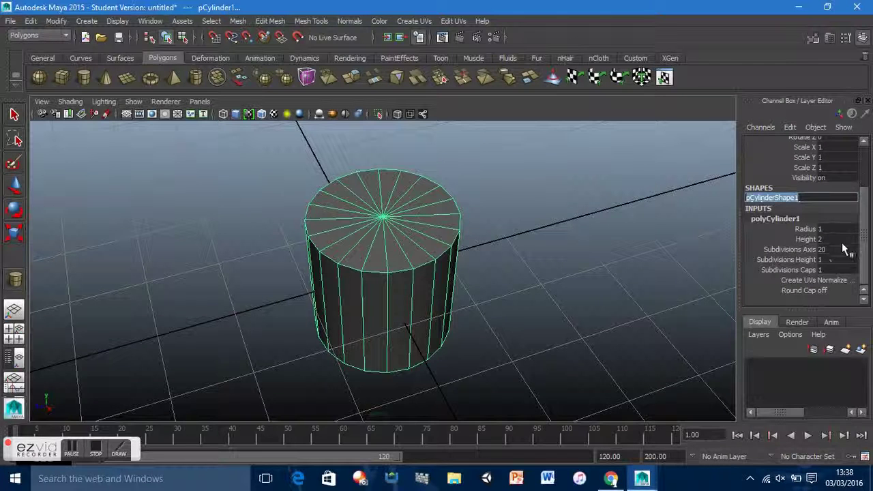
left_click(822, 260)
left_click(824, 270)
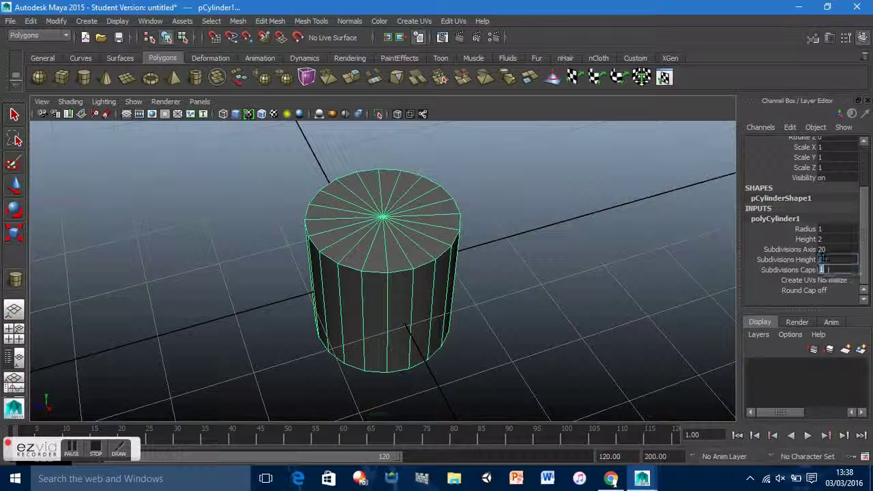
key("Return")
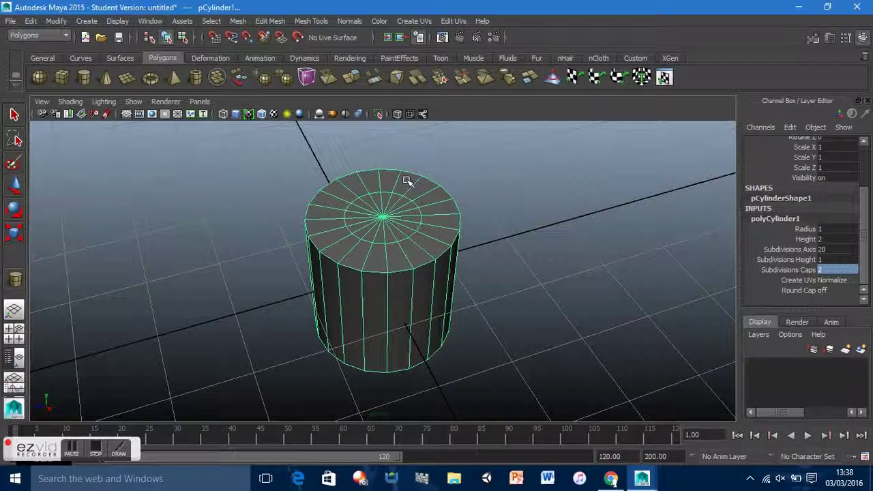
left_click(363, 202)
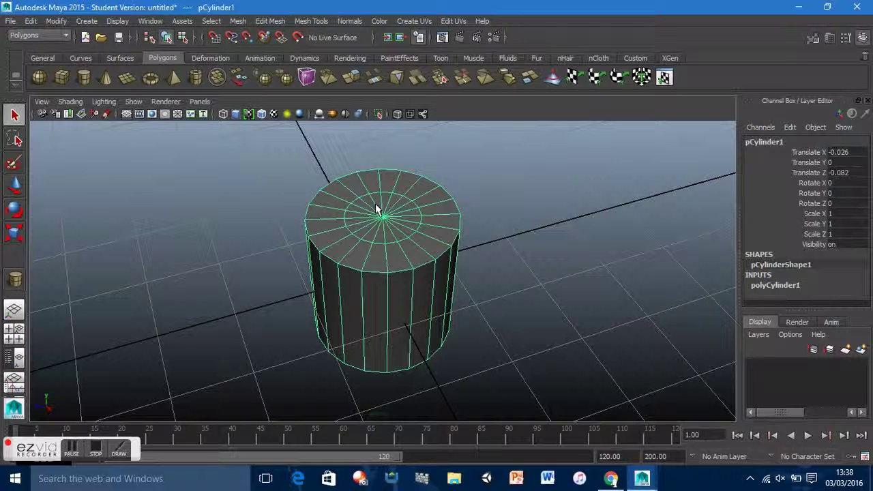
- Select the top cap's inner edge loop and scale it outward almost to the rim
right_click(349, 227)
right_click_drag(345, 229, 329, 174)
left_click(409, 202)
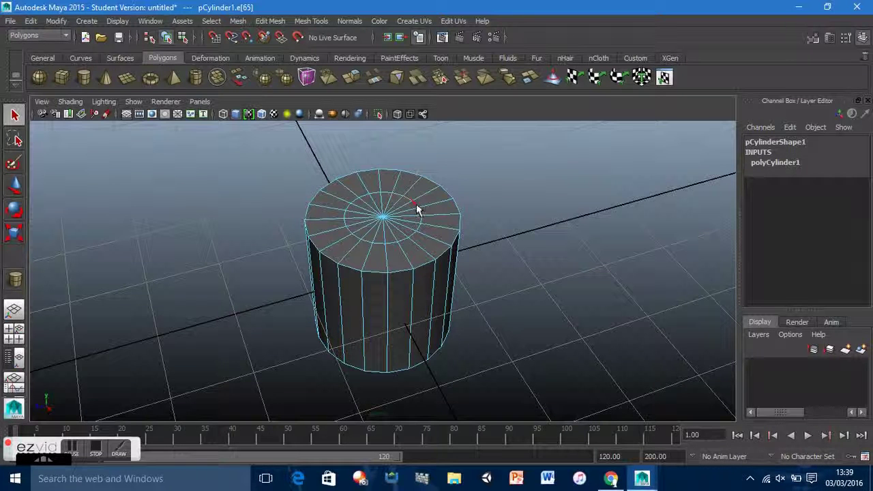
double_click(418, 209)
left_click(15, 234)
left_click_drag(382, 217, 425, 218)
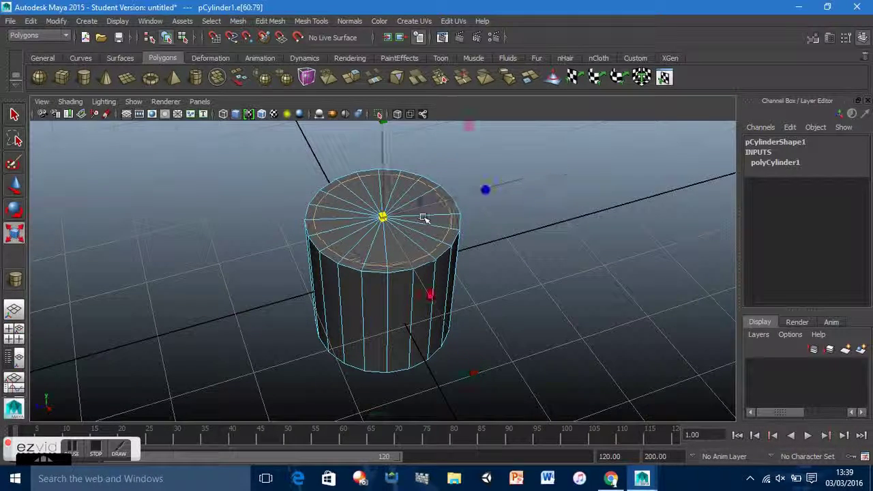
- Switch to face selection and pick a face on the top cap
right_click(383, 242)
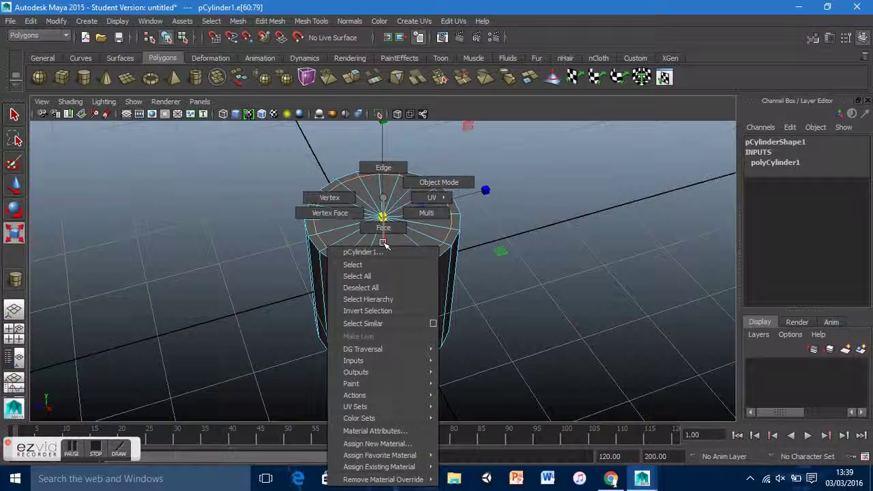
left_click(384, 227)
left_click(369, 232)
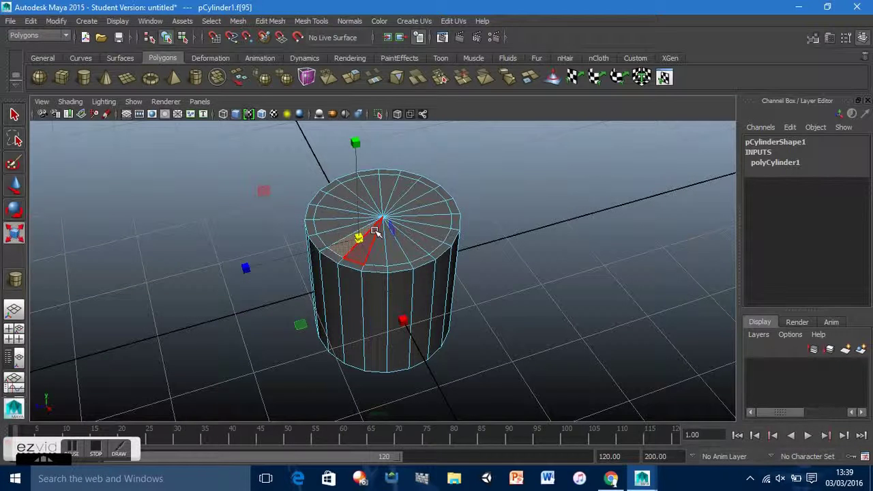
key("ctrl+shift+a")
left_click(412, 246)
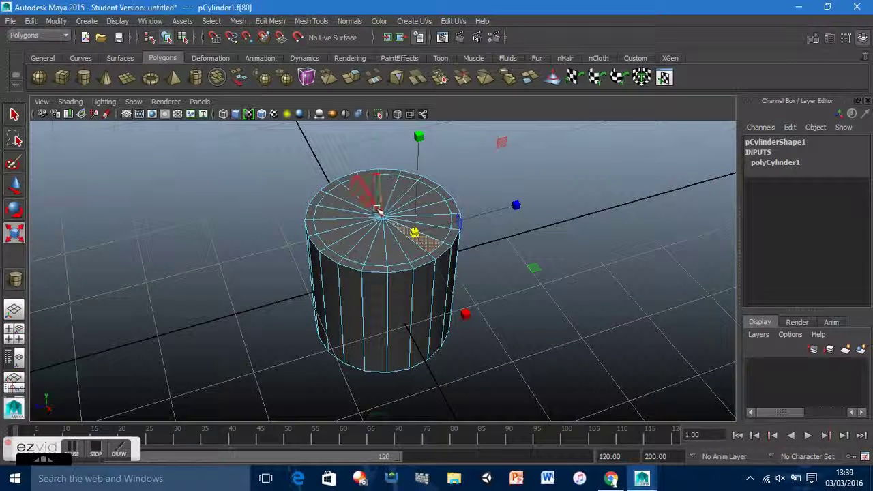
left_click(414, 237)
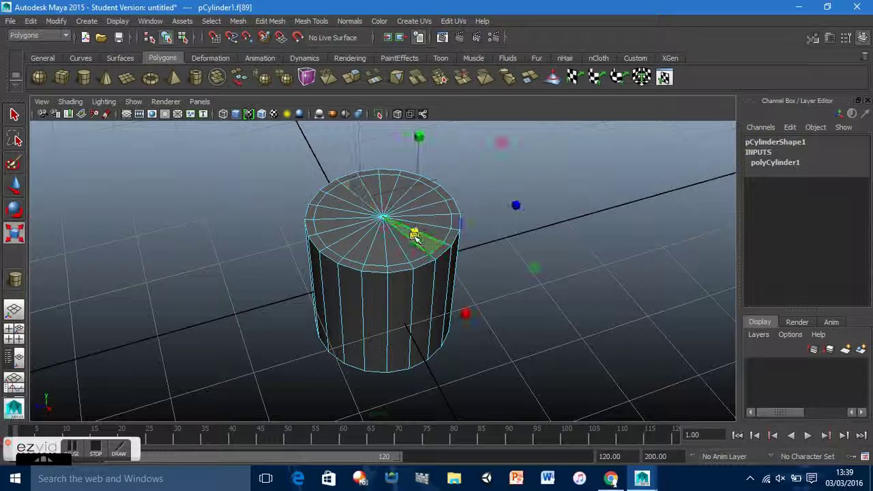
left_click(428, 229)
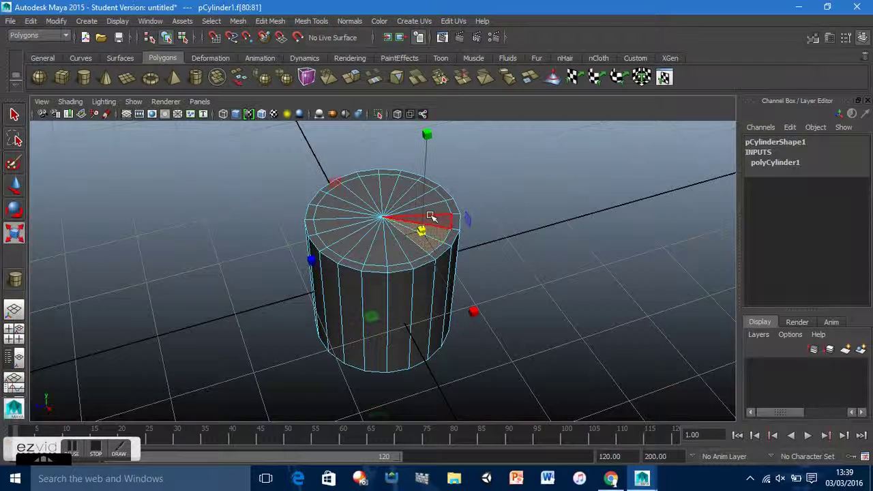
- Add the remaining inner top-cap faces to the selection
left_click(413, 217, "shift")
left_click(407, 209, "shift")
left_click(404, 206, "shift")
left_click(401, 203, "shift")
left_click(397, 201, "shift")
left_click(393, 198, "shift")
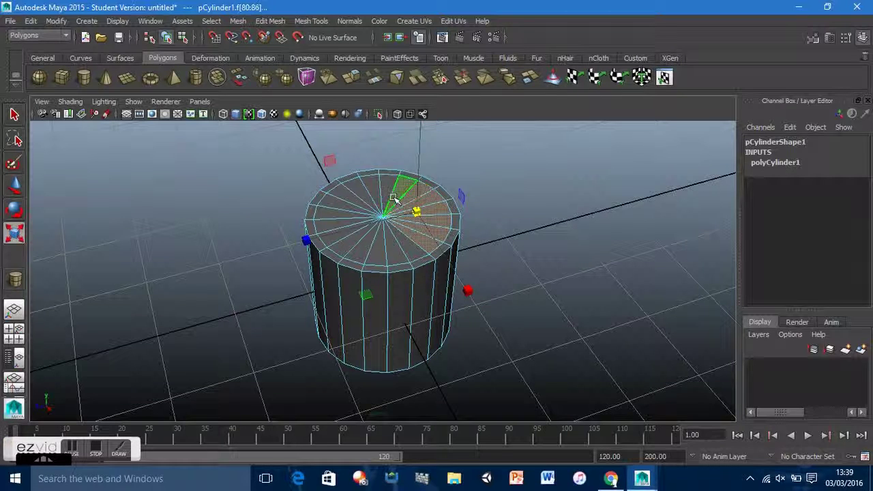
left_click(383, 193, "shift")
left_click(369, 197, "shift")
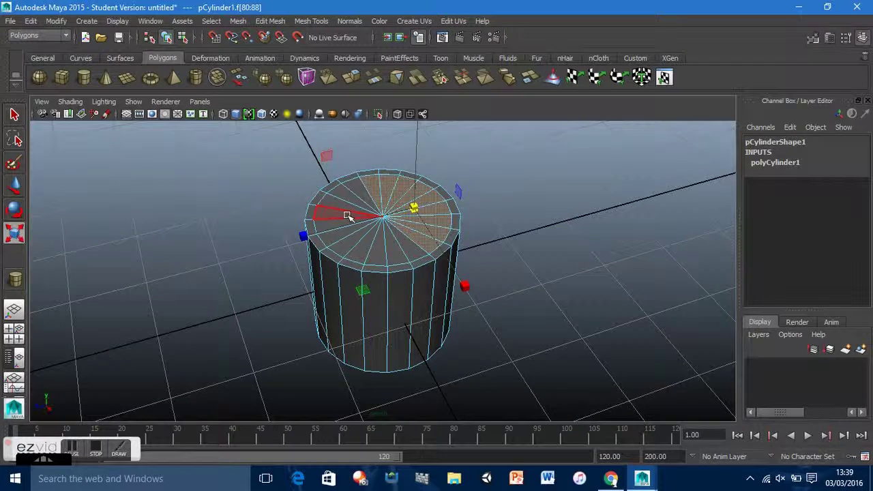
key("ctrl+shift+a")
key("ctrl+z")
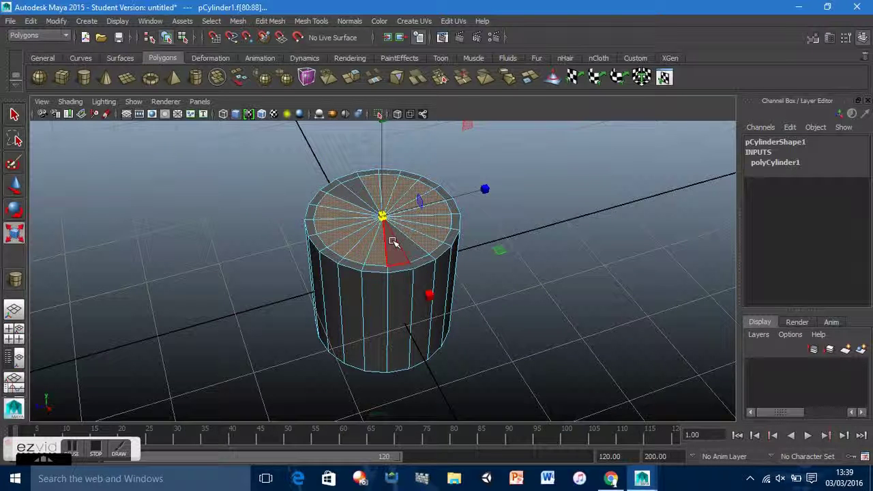
left_click(368, 199, "shift")
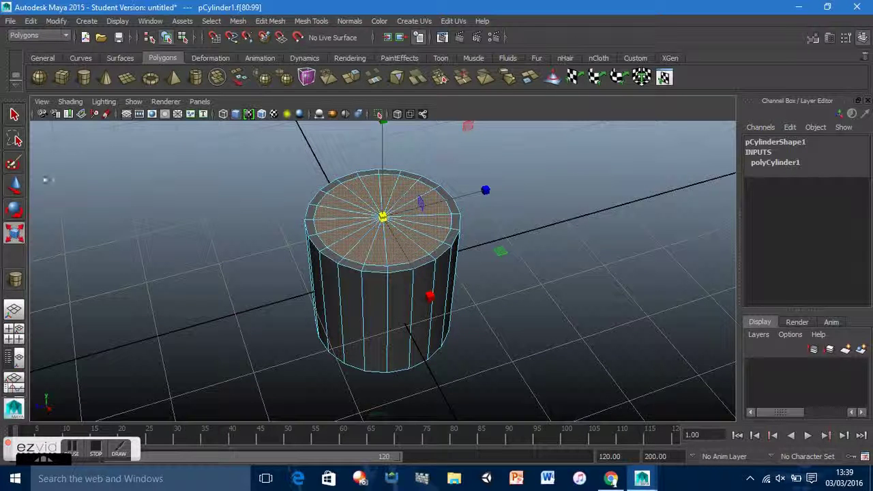
- Extrude the selected inner cap faces with Edit Mesh > Extrude, creating polyExtrudeFace1
left_click(20, 186)
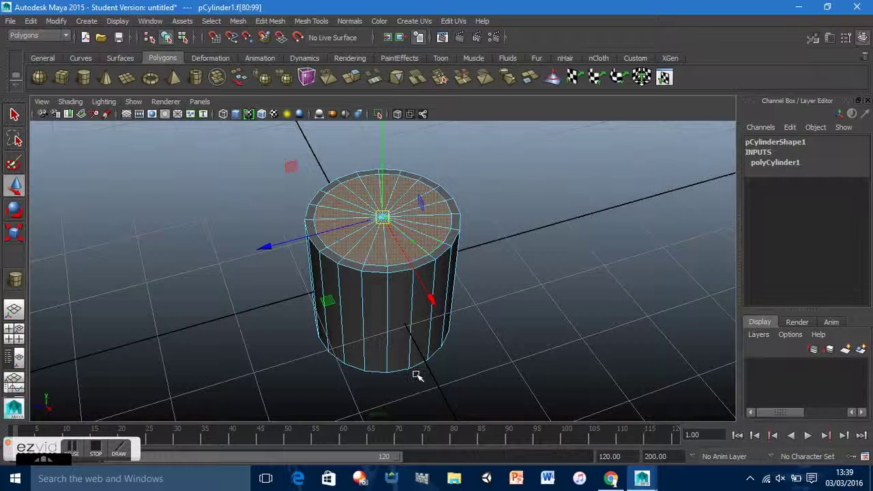
left_click_drag(383, 181, 382, 193)
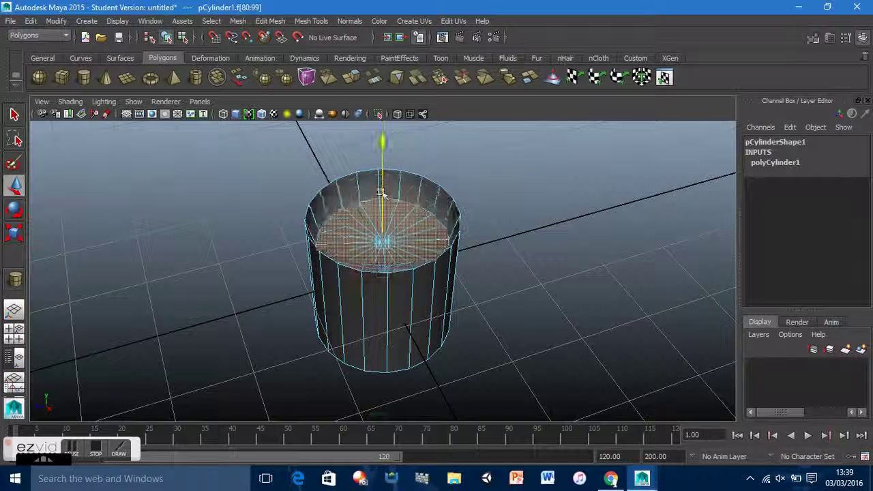
key("ctrl+z")
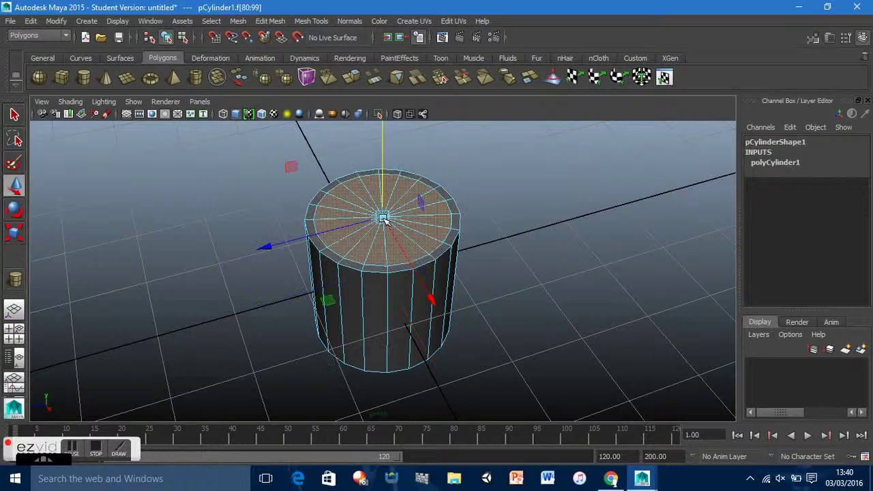
left_click(271, 21)
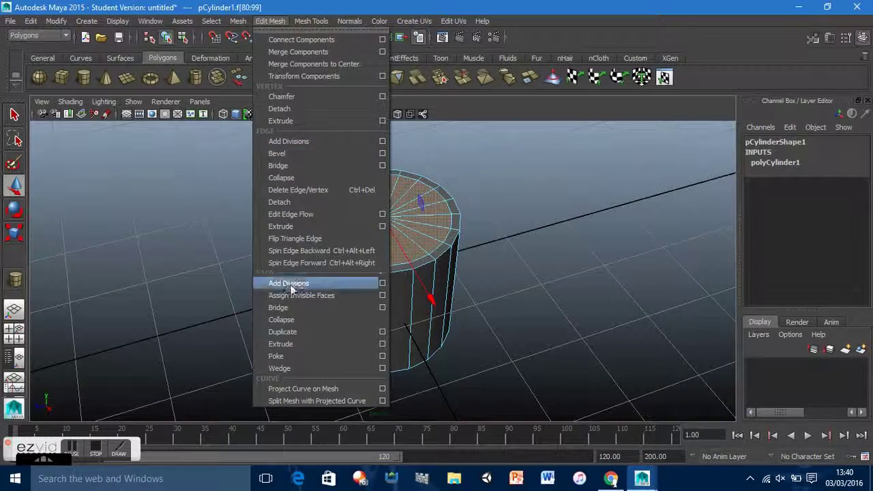
left_click(287, 344)
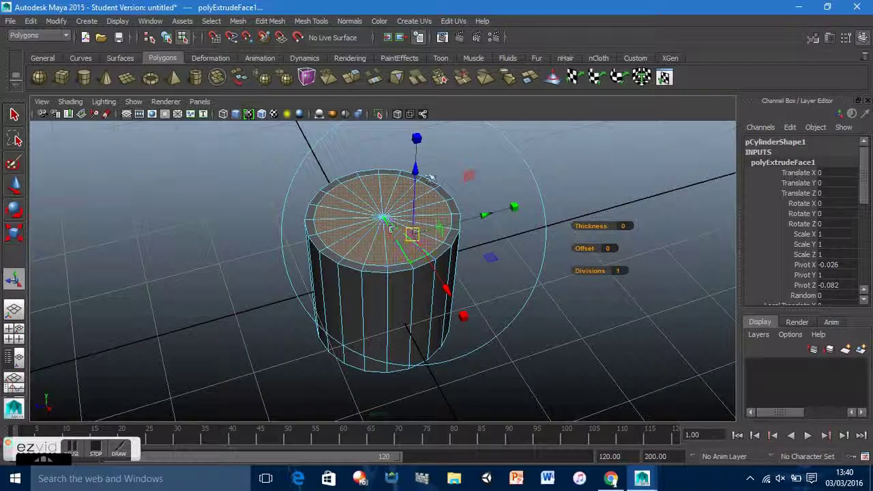
left_click_drag(419, 174, 429, 144)
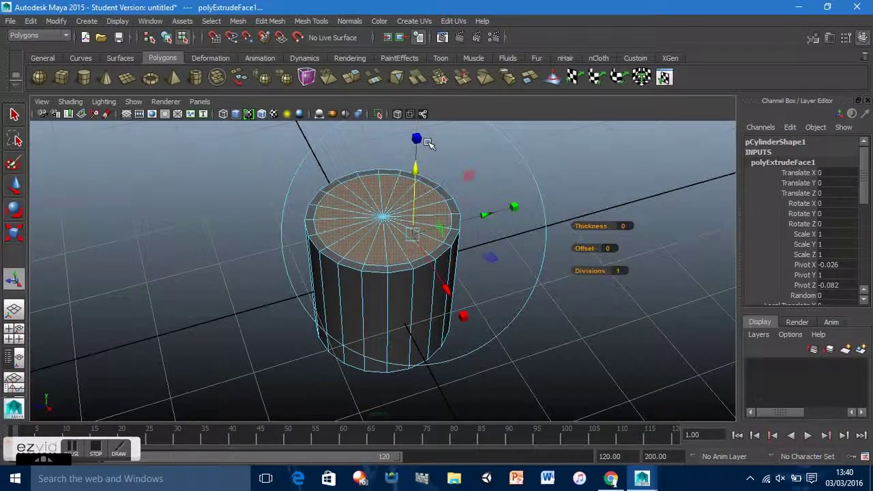
- Sink the extruded top face down inside the cylinder and inspect the hollow
key("space")
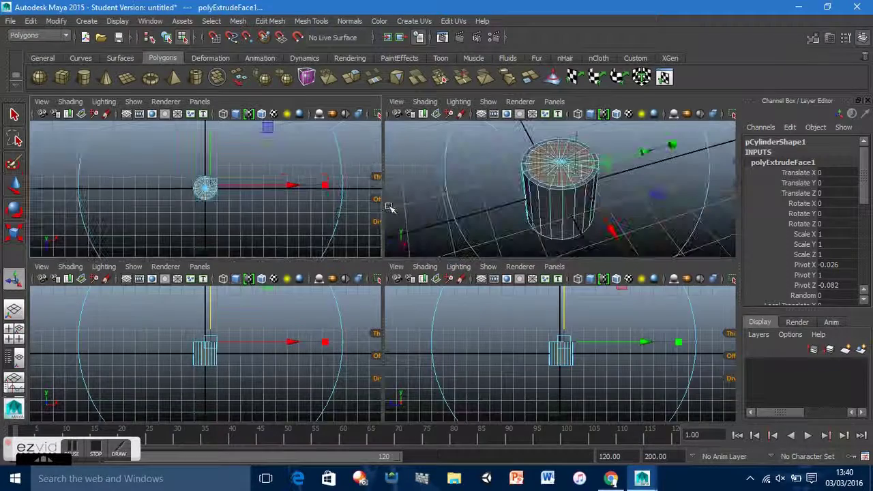
key("space")
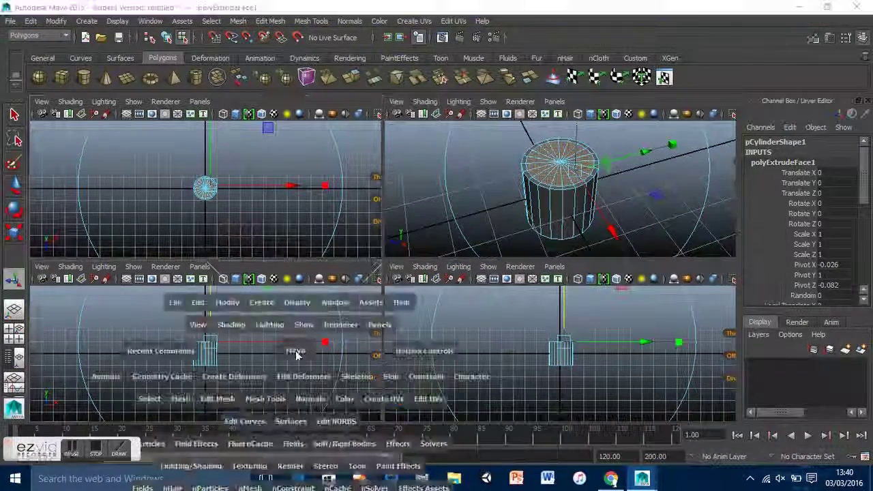
left_click_drag(393, 170, 403, 208)
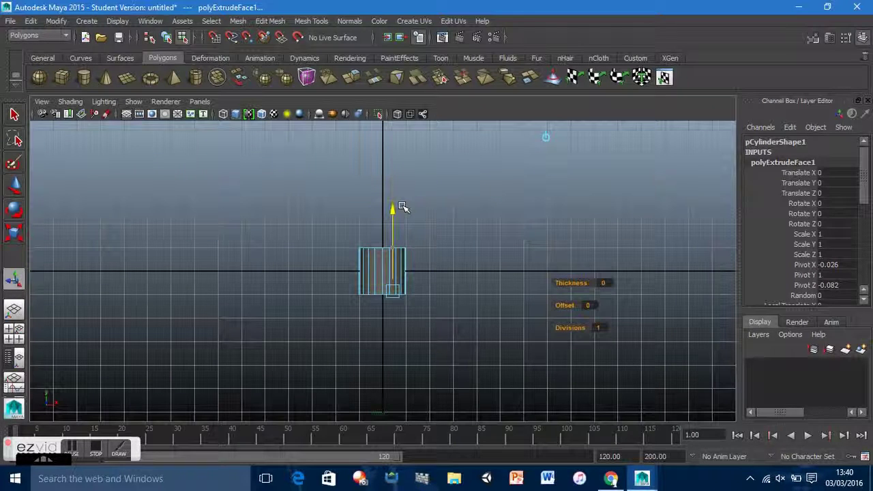
key("space")
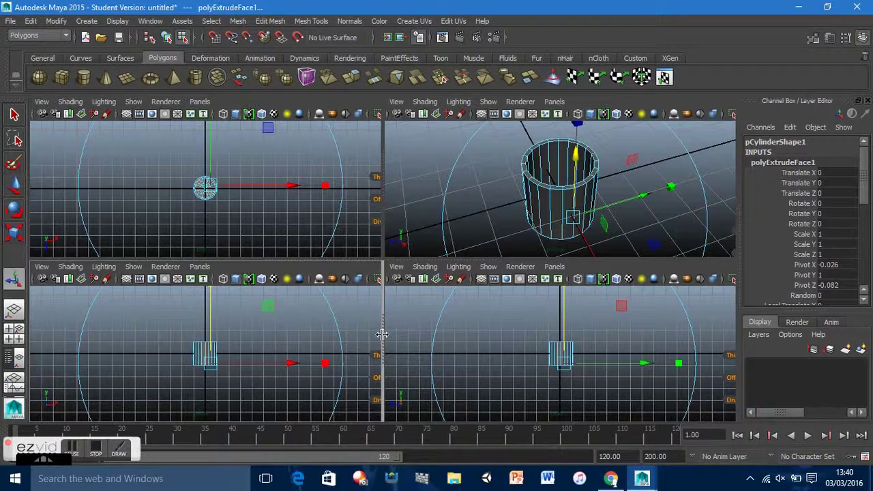
key("space")
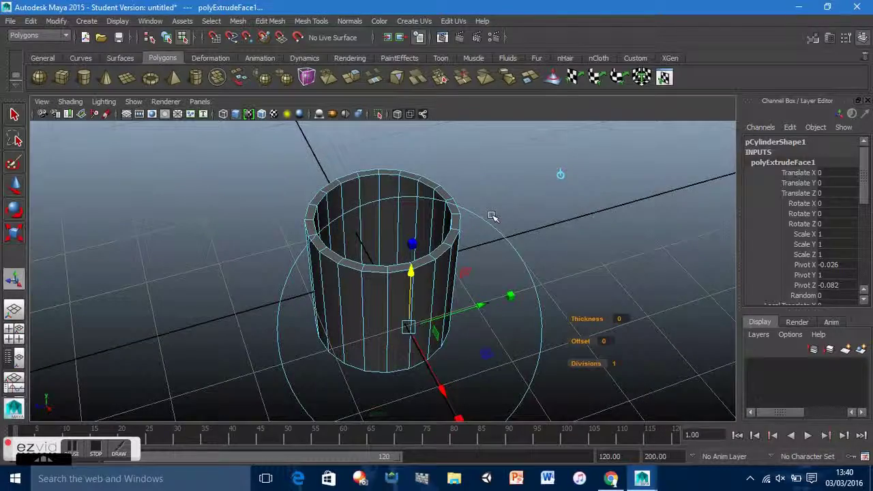
scroll(495, 214, "up", 5)
left_click_drag(643, 214, 618, 223, "alt")
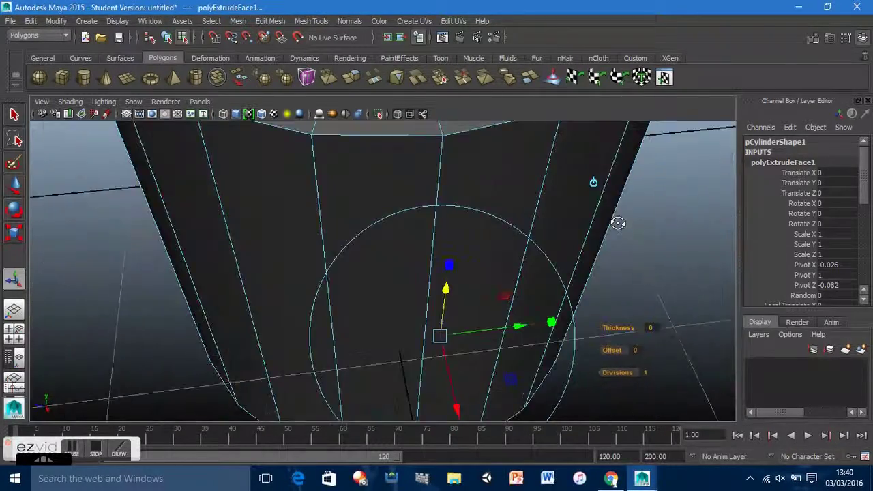
scroll(616, 219, "down", 4)
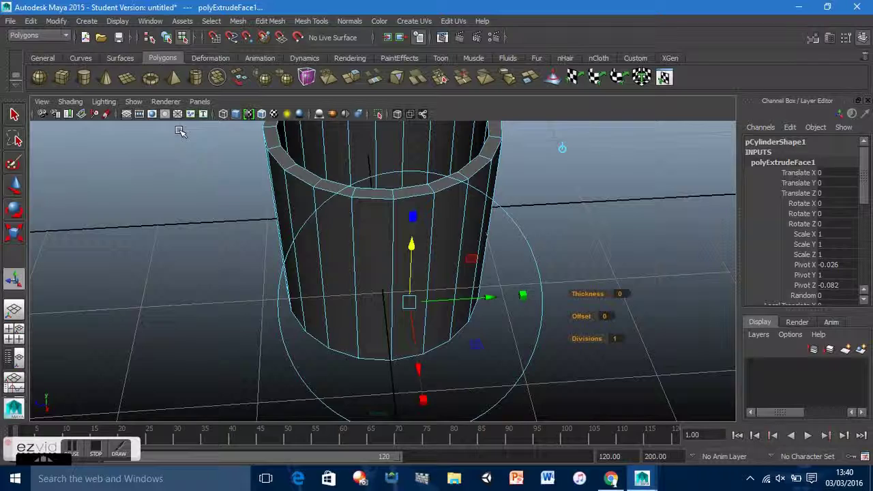
key("4")
left_click_drag(195, 257, 208, 208, "alt")
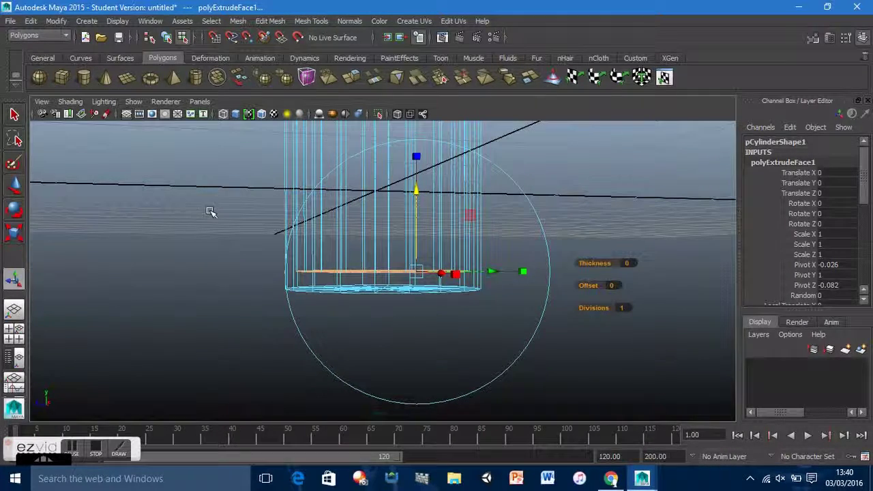
left_click(236, 114)
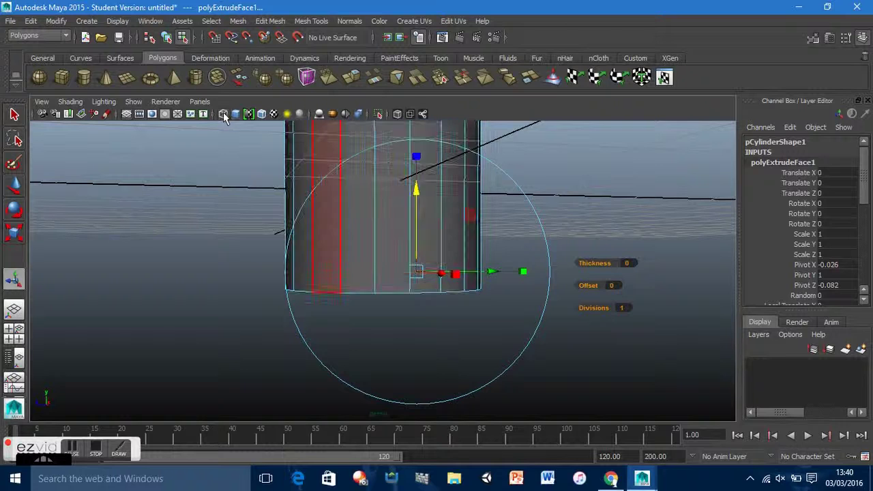
- Select the whole cylinder in object mode and raise it to Translate Y 1.01
left_click(191, 230)
right_click_drag(337, 247, 392, 175)
left_click_drag(563, 273, 560, 302, "alt")
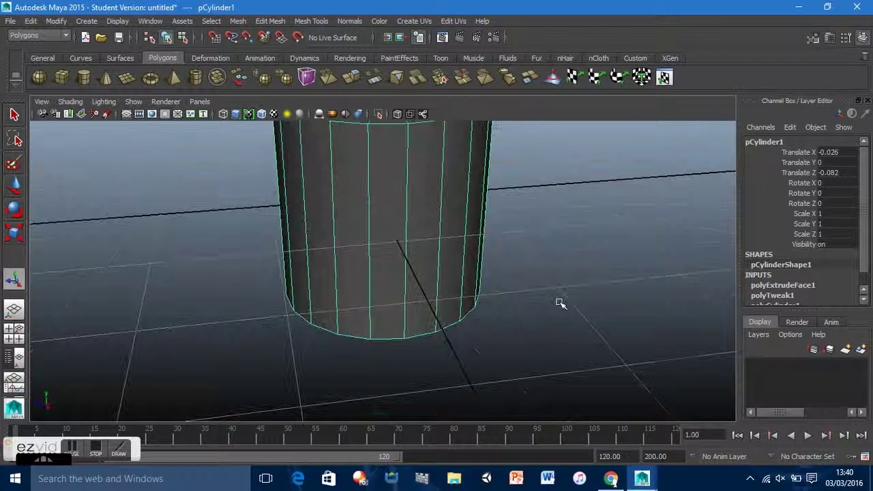
scroll(560, 302, "down", 3)
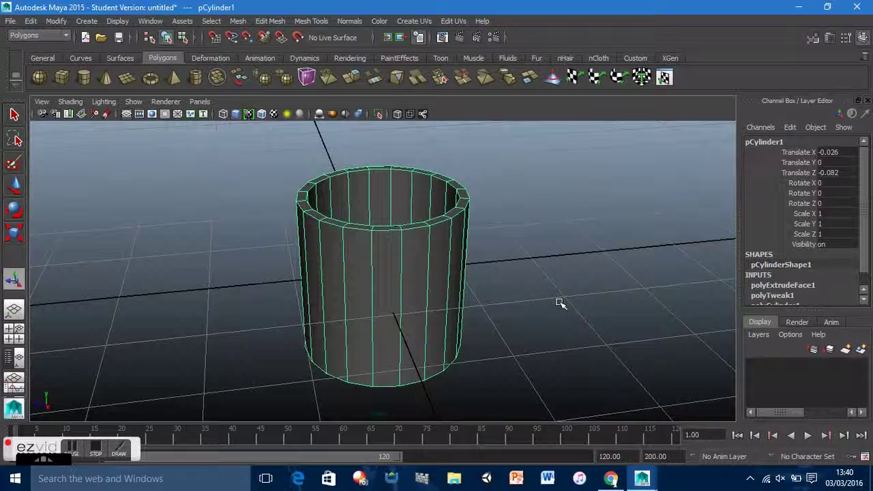
left_click(13, 184)
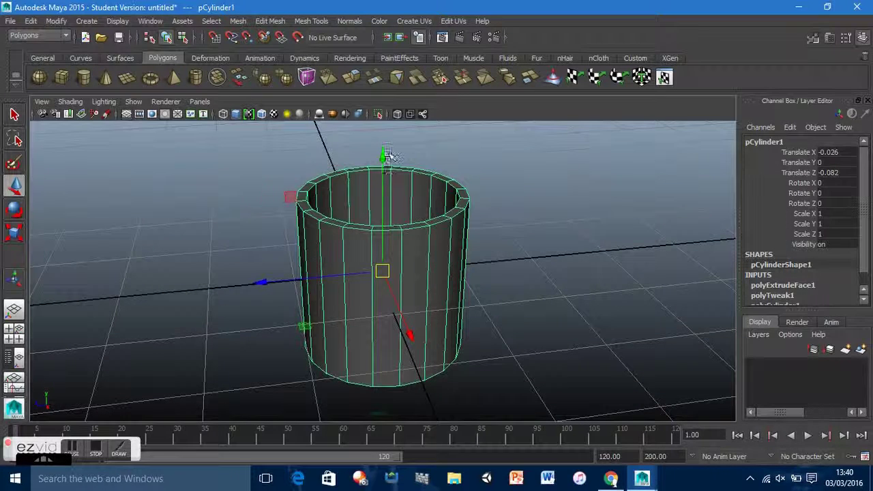
left_click_drag(384, 156, 406, 76)
- Set the cylinder's Translate to X 0, Y 1, Z 0 in the Channel Box
left_click_drag(526, 245, 520, 217, "alt")
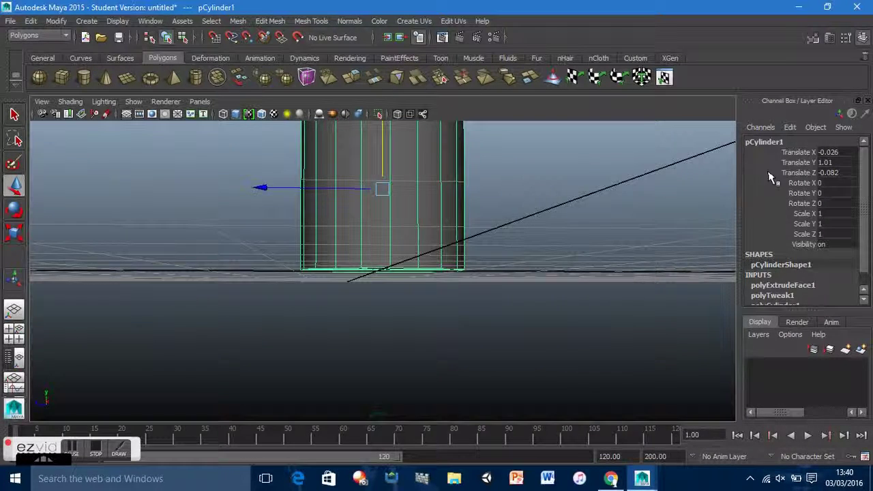
double_click(845, 163)
type("1")
key("Return")
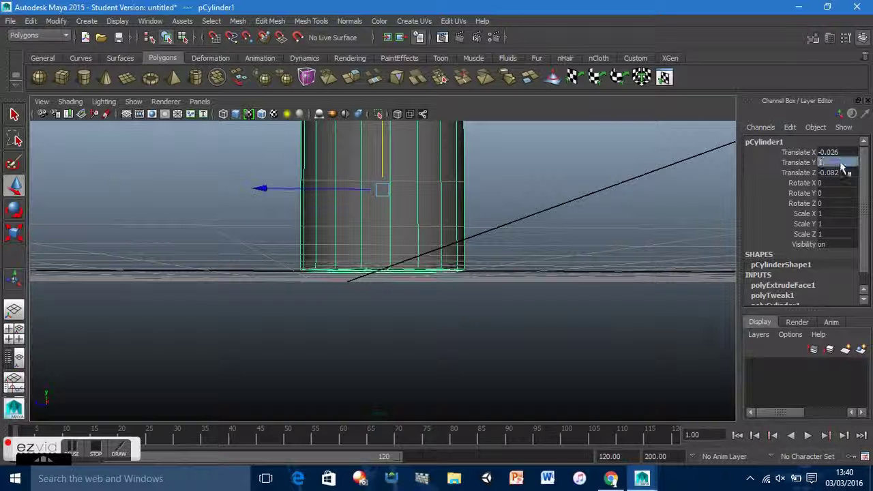
double_click(837, 153)
type("0")
key("Tab")
key("Tab")
type("0")
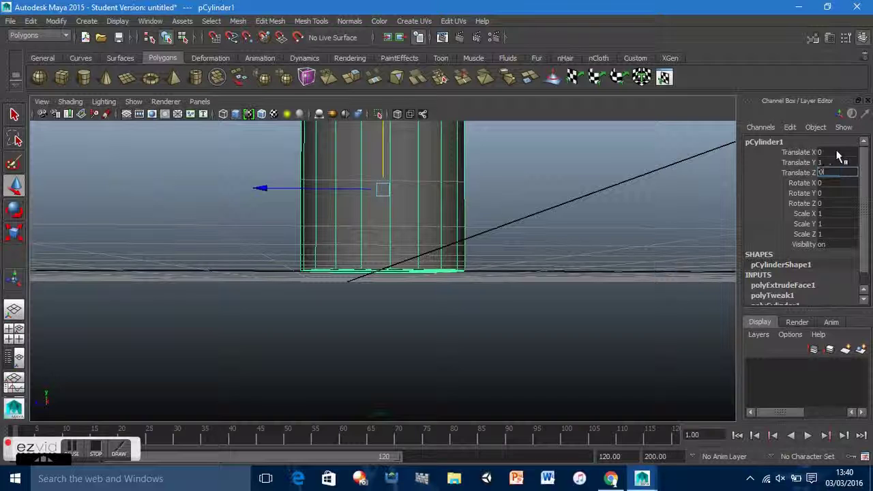
key("Return")
- Deselect the cylinder and orbit around it to check the cup's shape
left_click(586, 288)
left_click_drag(584, 358, 515, 394, "alt")
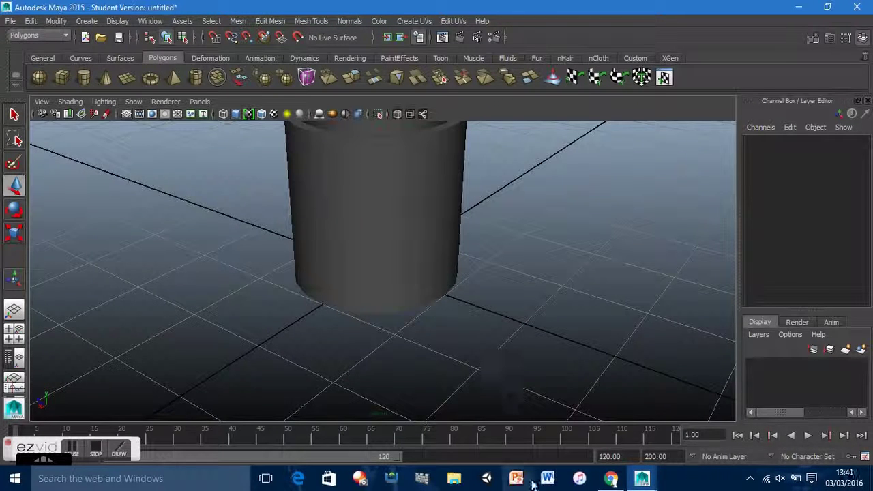
scroll(503, 288, "down", 3)
left_click_drag(506, 289, 427, 263, "alt")
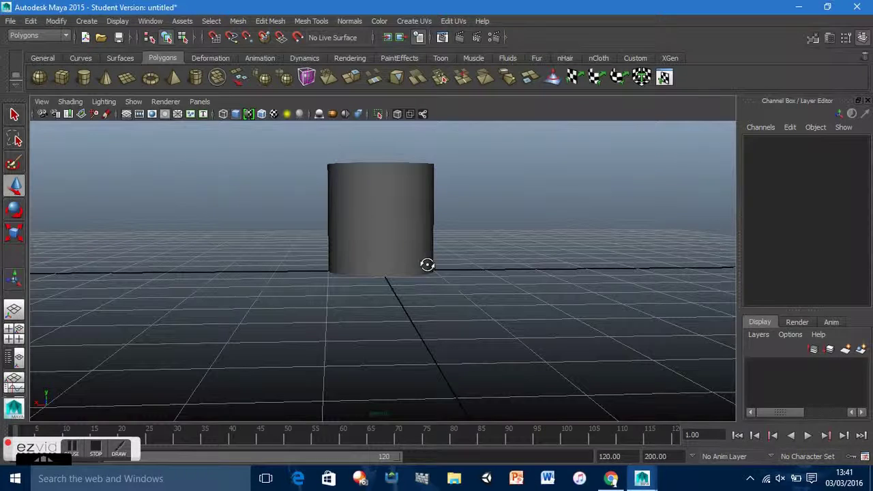
- Place a polygon torus on the grid, then delete it
left_click(153, 86)
left_click(384, 276)
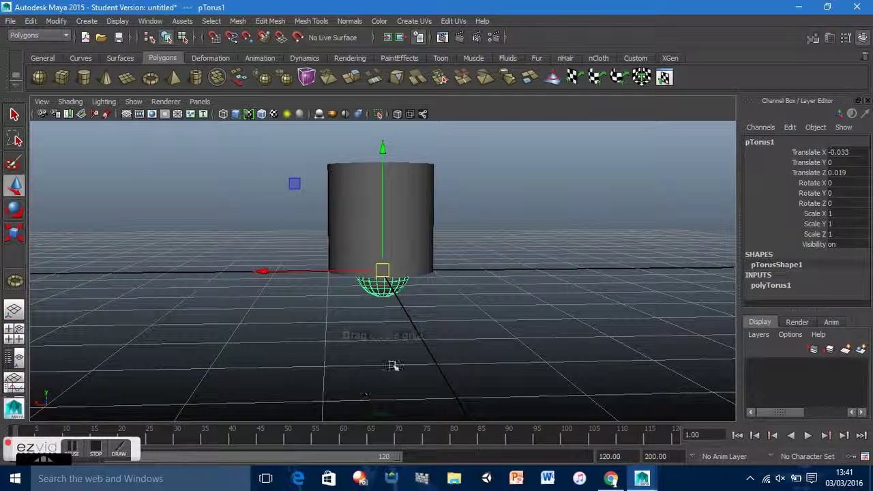
left_click_drag(393, 364, 415, 351, "alt")
key("Delete")
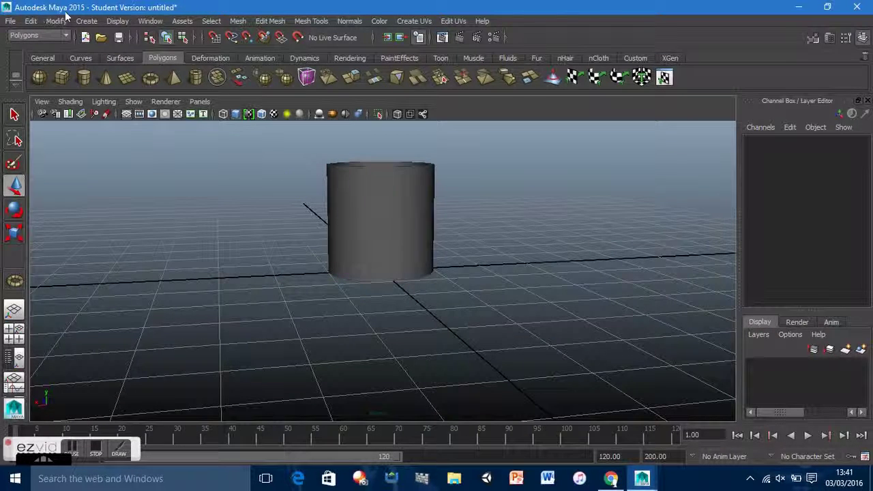
- Create a new polygon torus, move it to Translate X -2.414 and scale it to 4.733
left_click(86, 20)
mouse_move(146, 52)
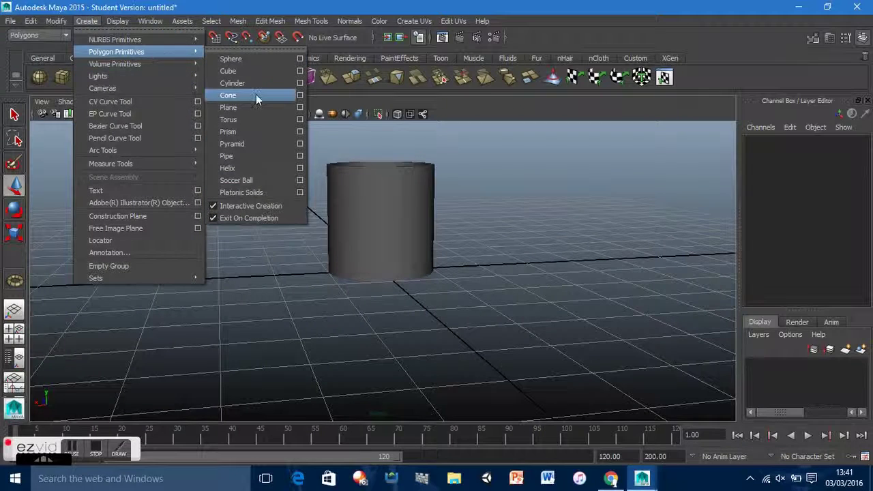
left_click(262, 119)
left_click(388, 259)
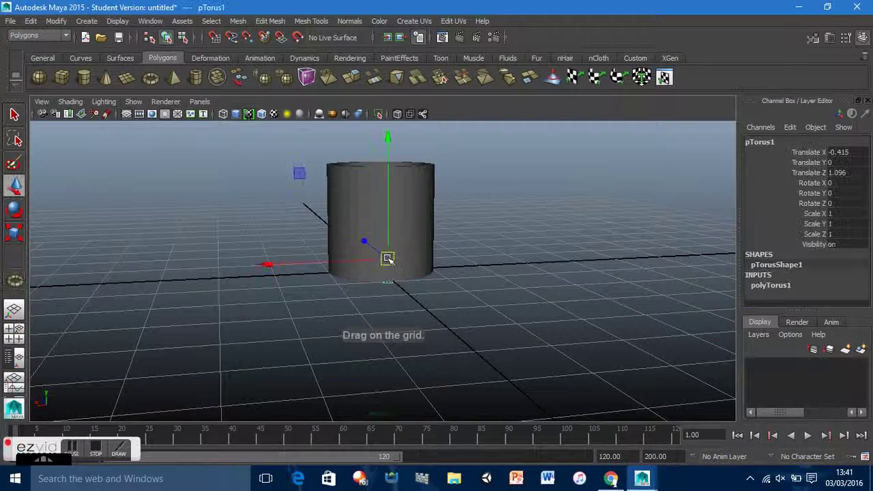
left_click_drag(341, 261, 431, 259)
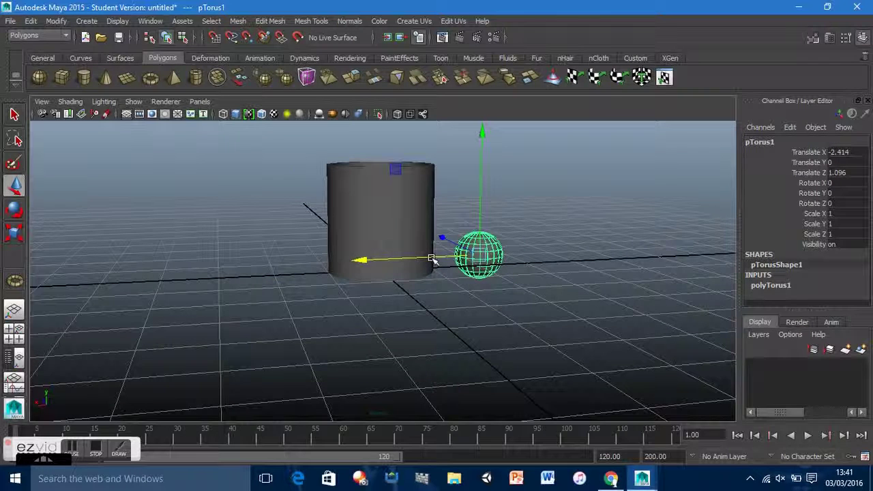
left_click(15, 232)
left_click_drag(479, 257, 676, 290)
- Set polyTorus1's Section Radius to 0.15 and Radius to 0.5
left_click(769, 286)
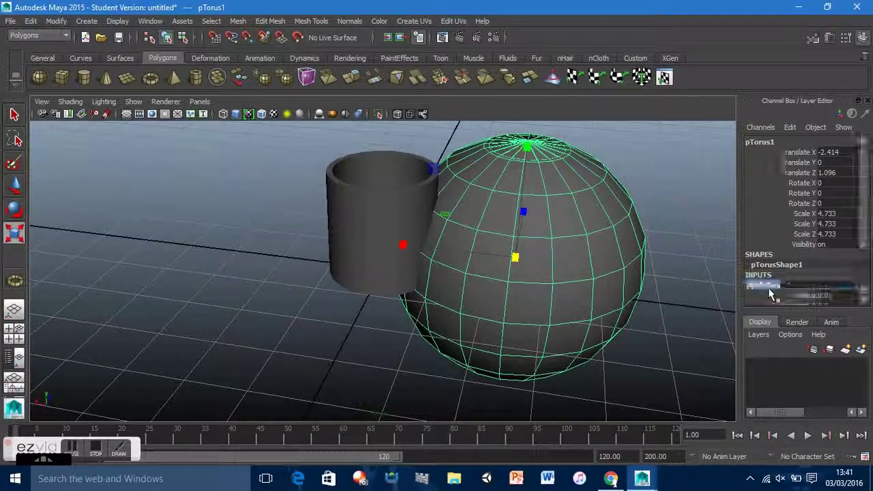
scroll(832, 277, "down", 3)
double_click(829, 271)
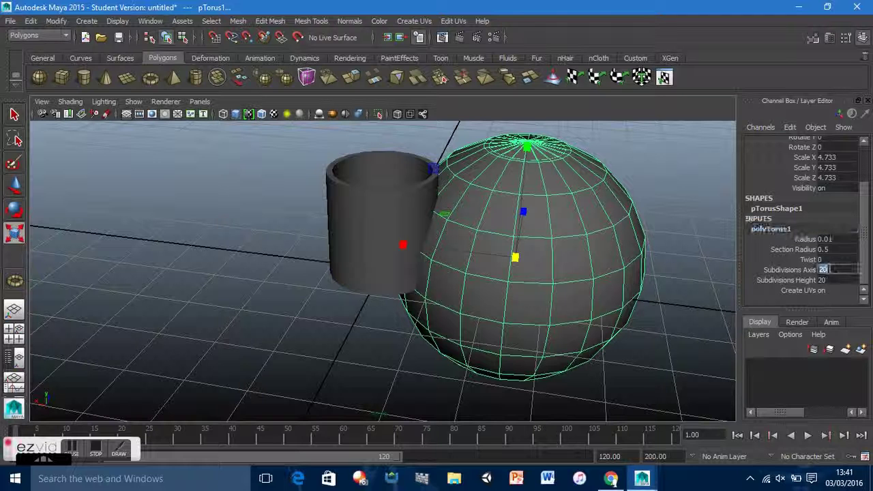
type("0.1")
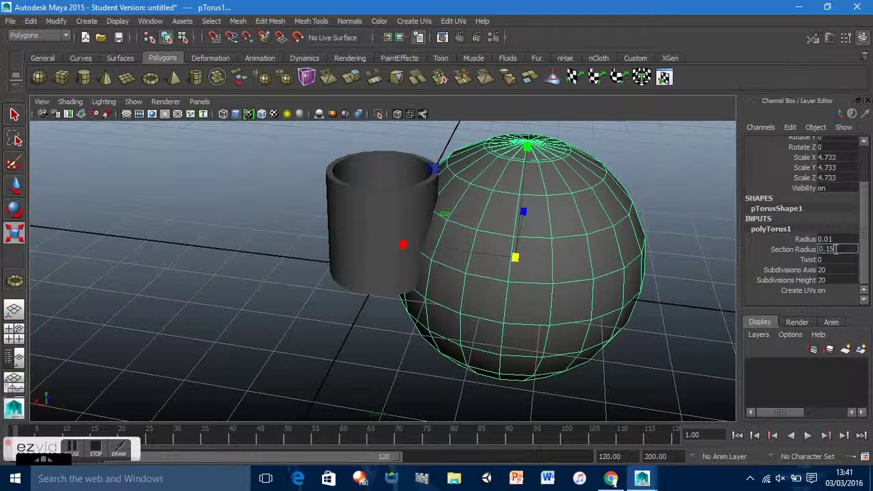
type("5")
key("Return")
double_click(844, 238)
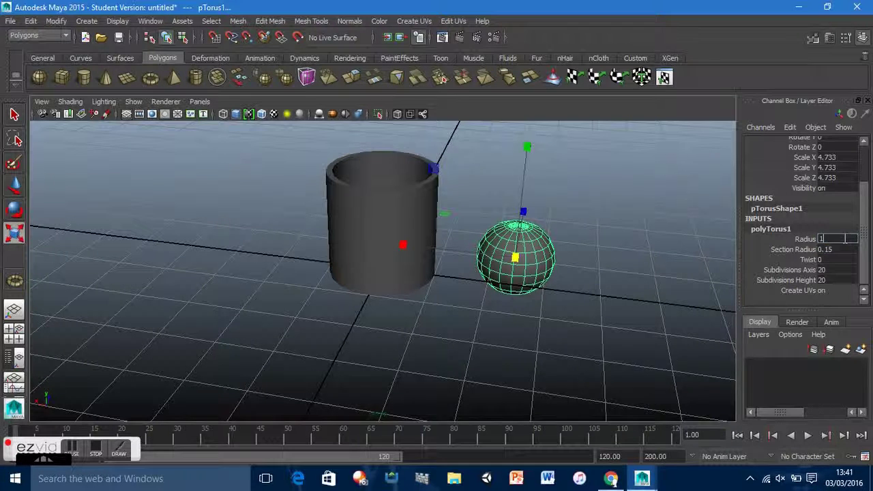
type("1")
key("Return")
double_click(844, 239)
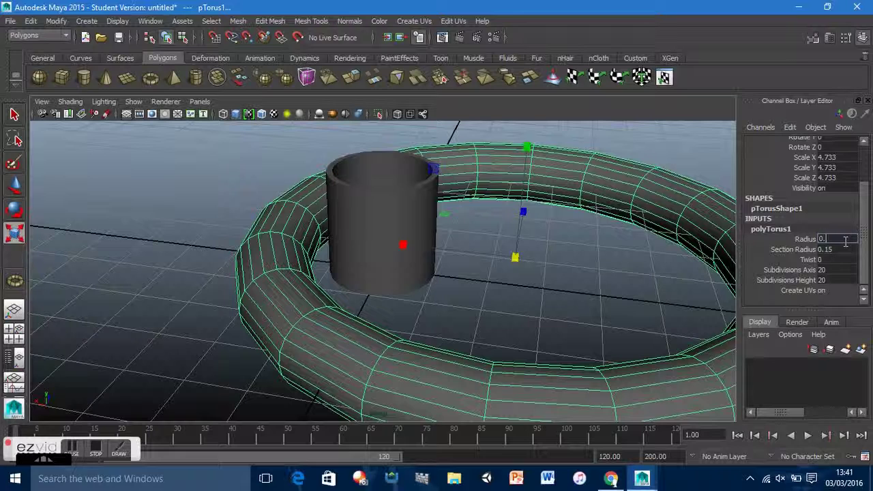
type("0.5")
key("Return")
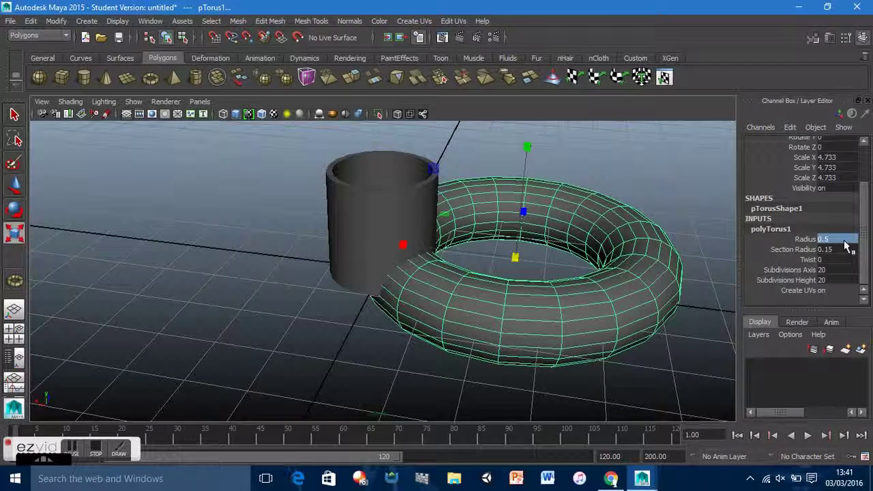
- Scale the torus down to 1.876, and try then undo Subdivisions Axis 10
middle_click_drag(516, 255, 383, 272)
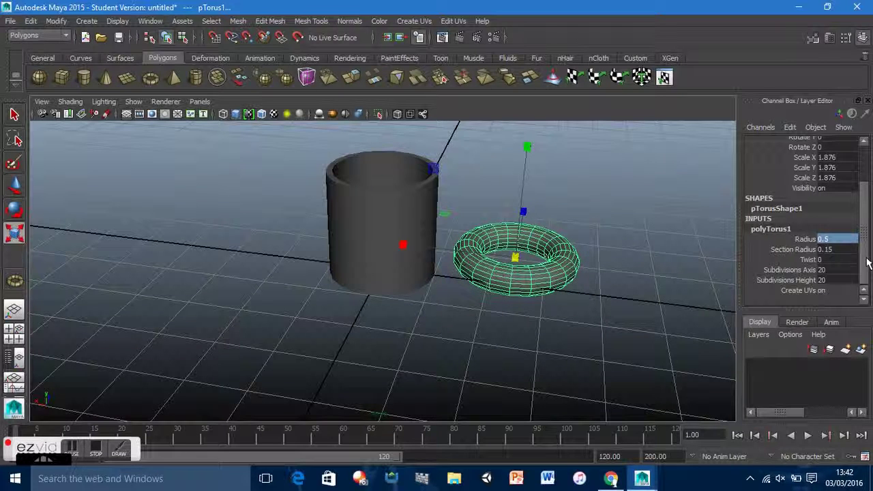
scroll(868, 263, "up", 2)
scroll(868, 263, "down", 2)
left_click(846, 270)
type("10")
key("Tab")
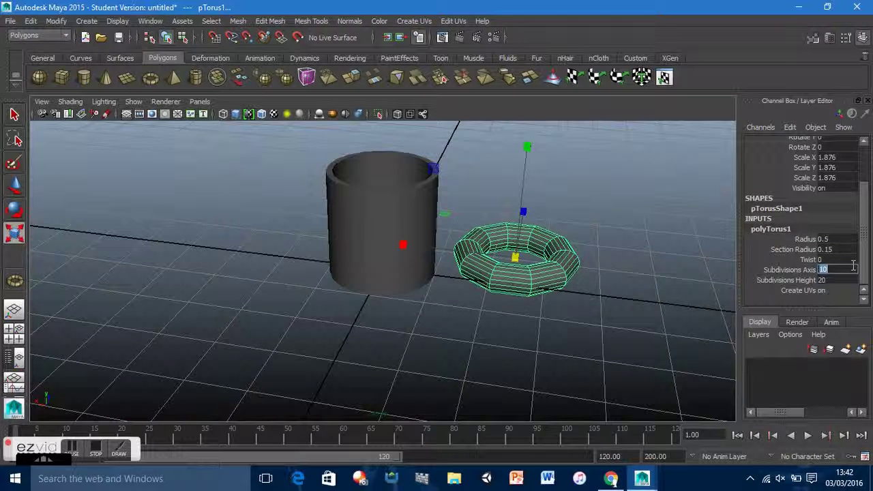
key("Return")
key("ctrl+z")
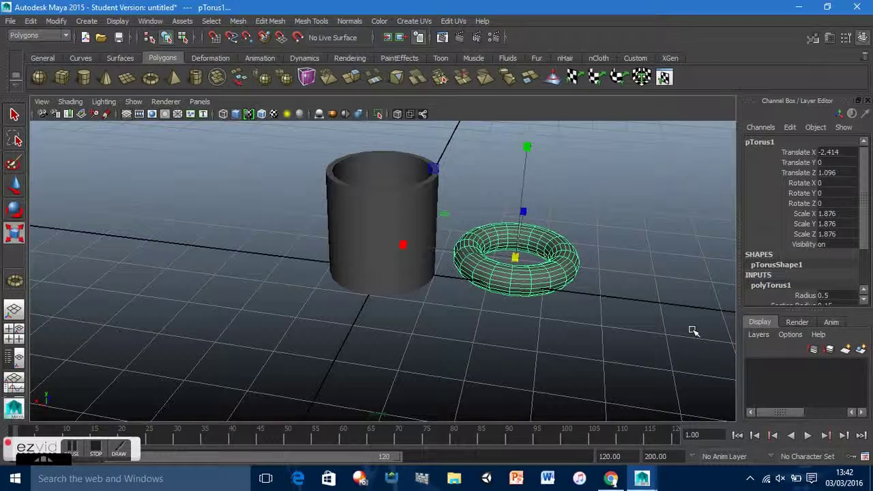
- Rotate the torus 90 on X and 90 on Z, leaving Rotate Y at 0
left_click(864, 290)
scroll(853, 218, "up", 3)
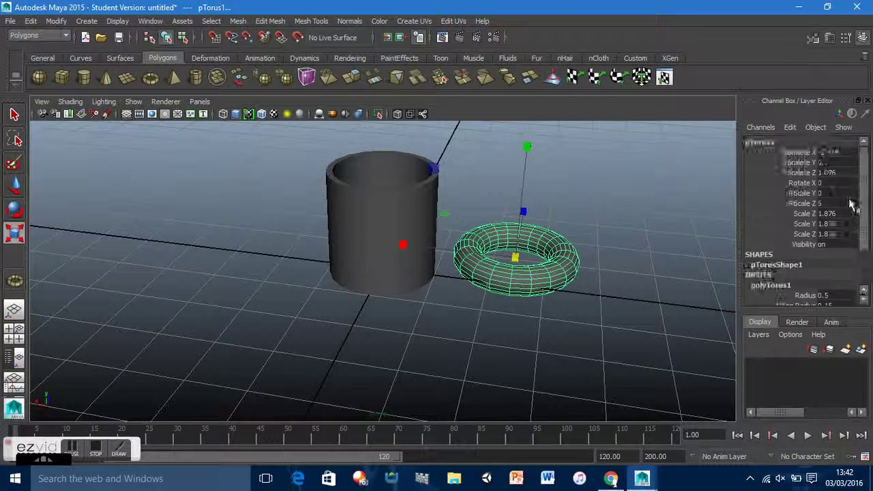
left_click(836, 152)
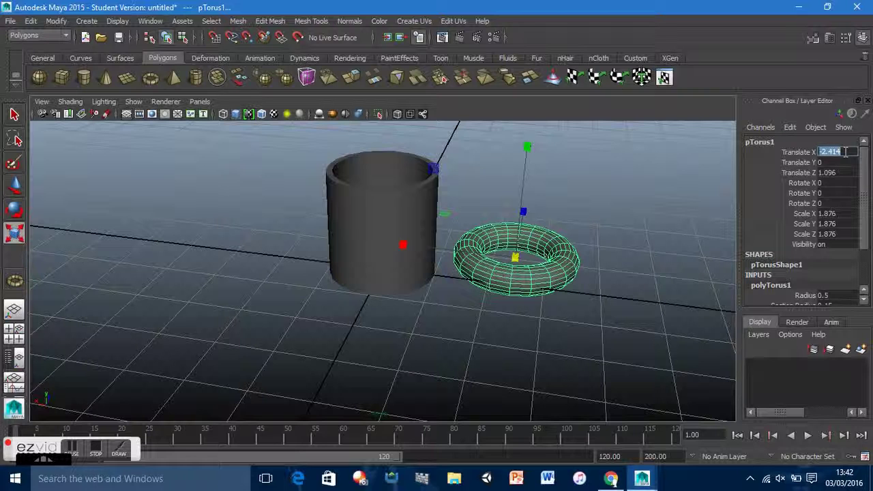
left_click(833, 193)
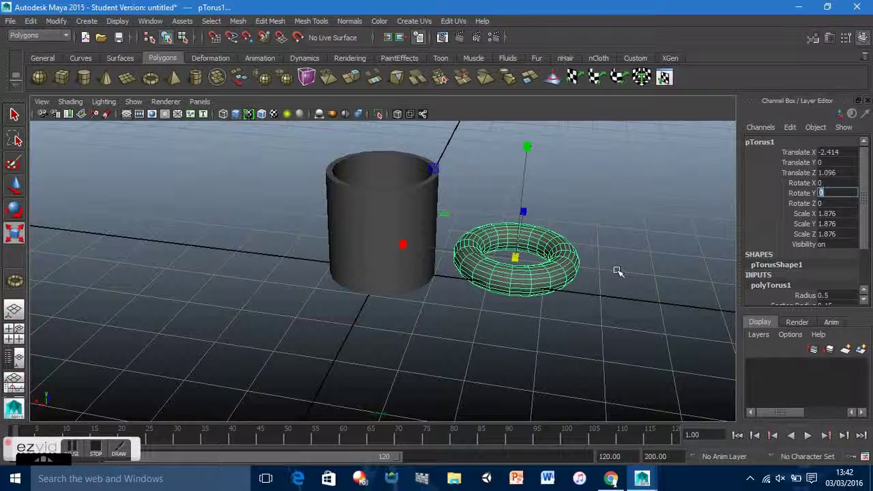
key("Return")
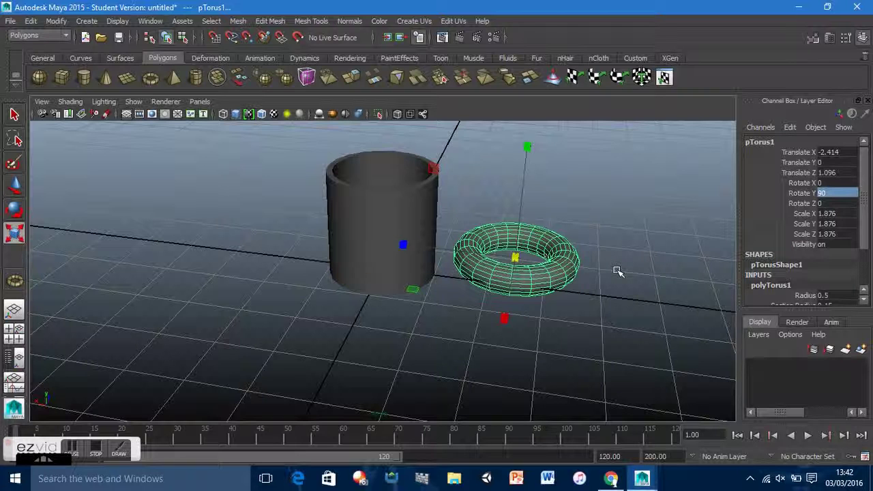
type("0")
key("Return")
left_click(827, 204)
type("90")
key("Return")
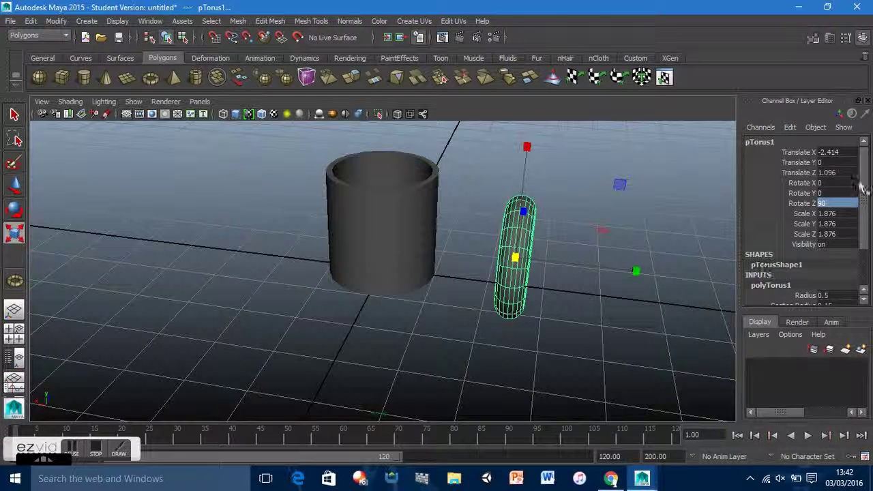
left_click(837, 183)
type("90")
key("Return")
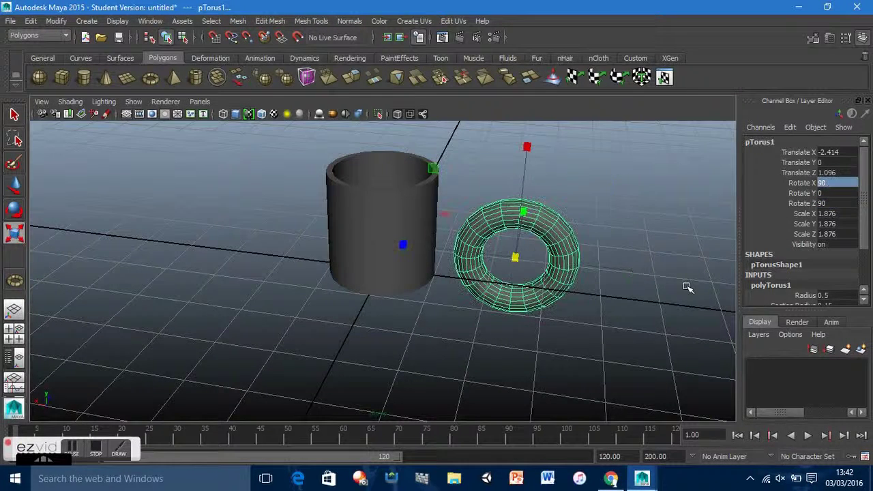
- Set the torus's Translate to X 0, Y 1, Z 0
left_click_drag(423, 368, 492, 348, "alt")
left_click(846, 150)
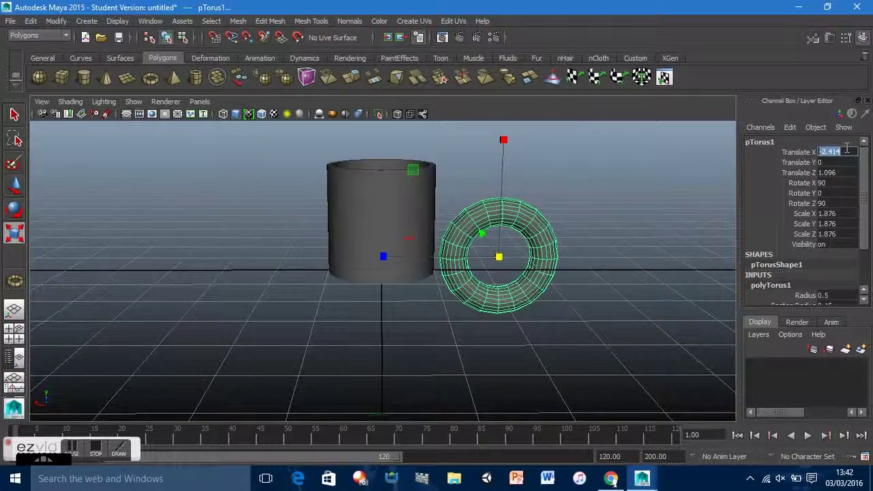
type("0")
key("Tab")
type("1")
key("Tab")
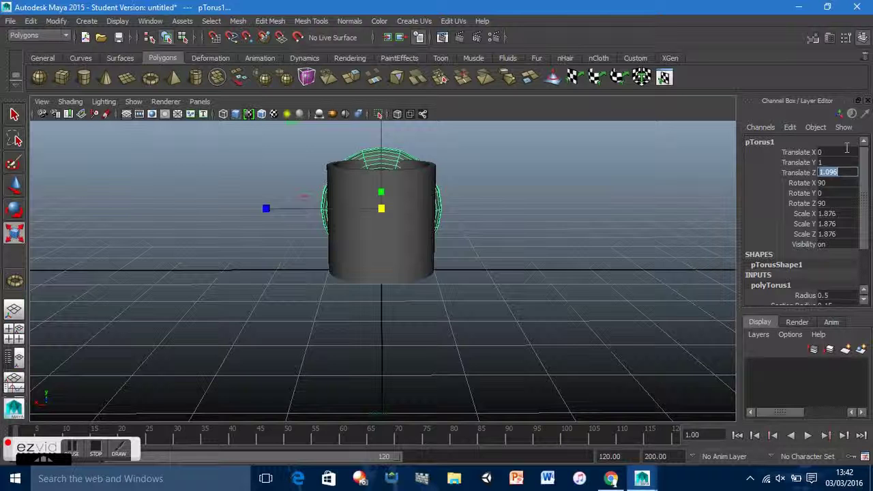
type("0")
key("Return")
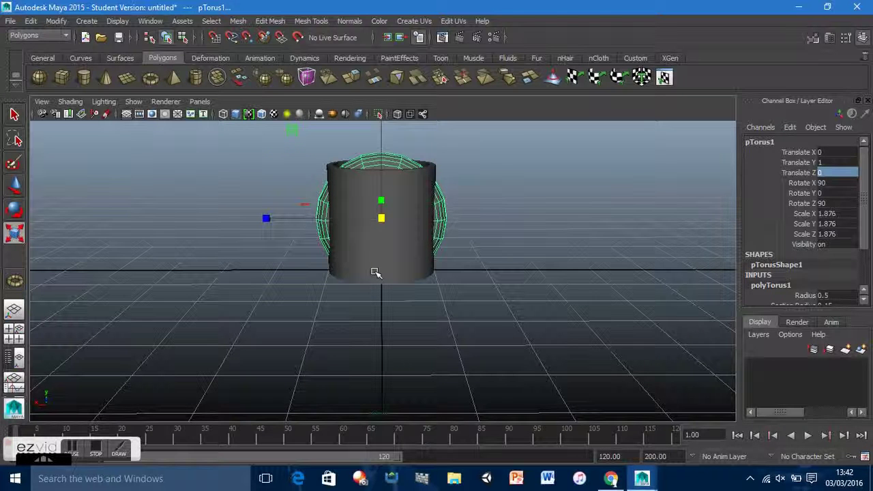
- Slide the torus to Translate X -0.703 against the cup and show four views
key("w")
left_click_drag(263, 218, 297, 225)
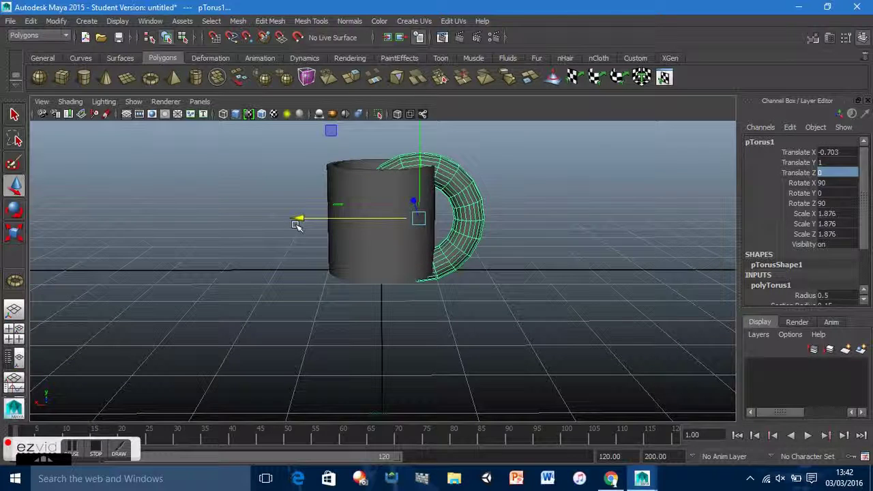
key("t")
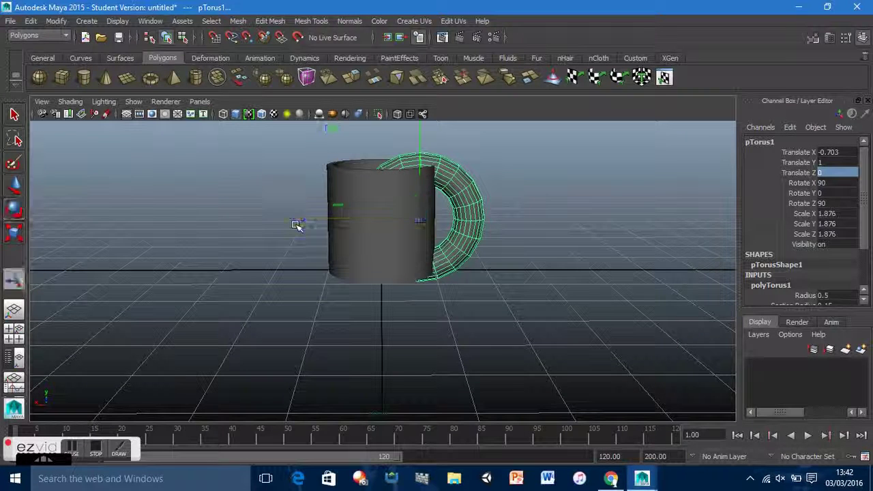
key("r")
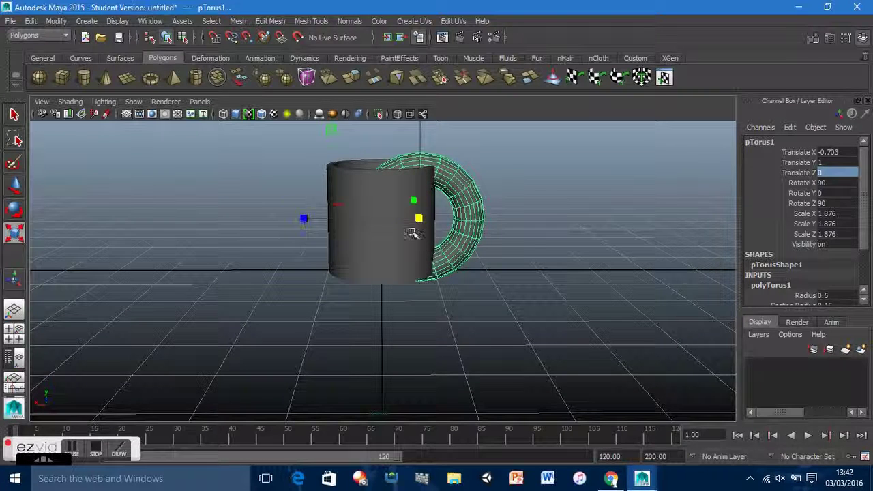
key("space")
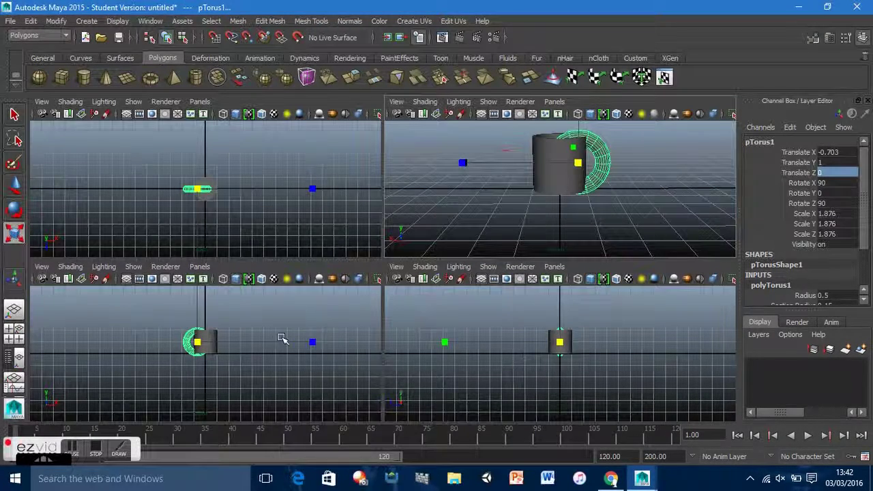
- In the maximised front view, scale the torus to 1.395 and shift it left, with X-Ray on
key("space")
key("f")
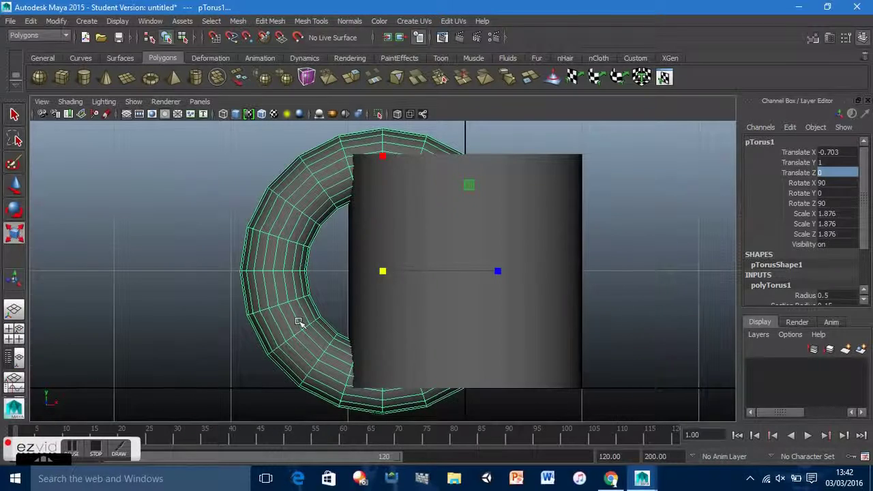
left_click_drag(385, 273, 327, 276)
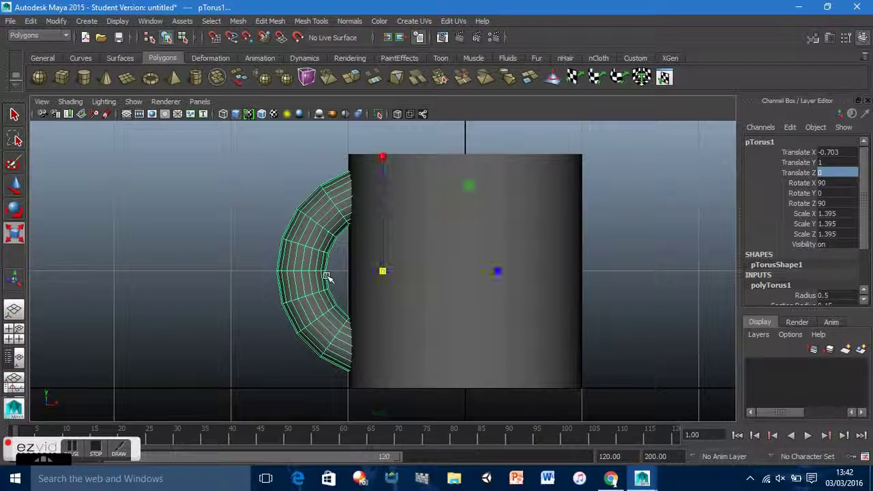
key("w")
left_click_drag(506, 272, 480, 271)
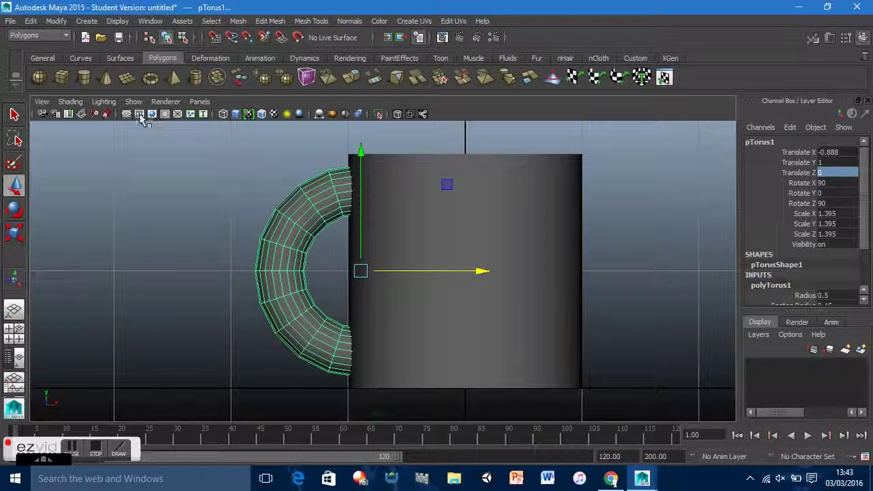
left_click(233, 114)
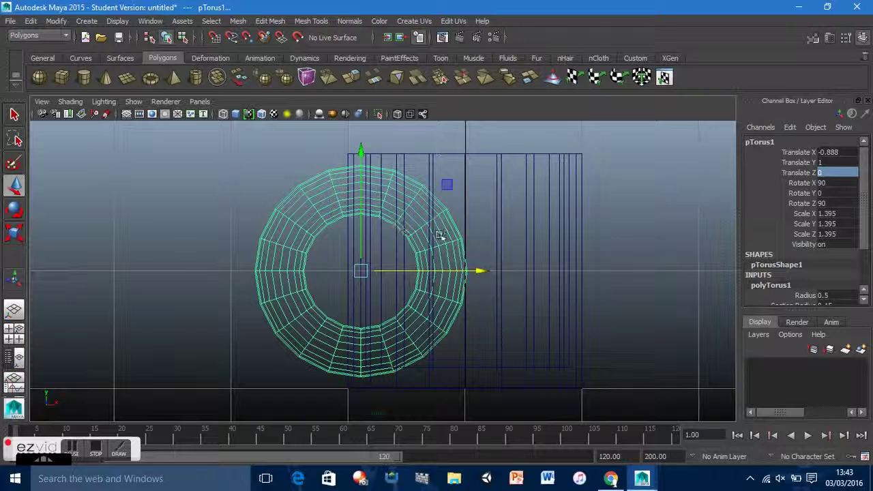
left_click_drag(482, 270, 447, 271)
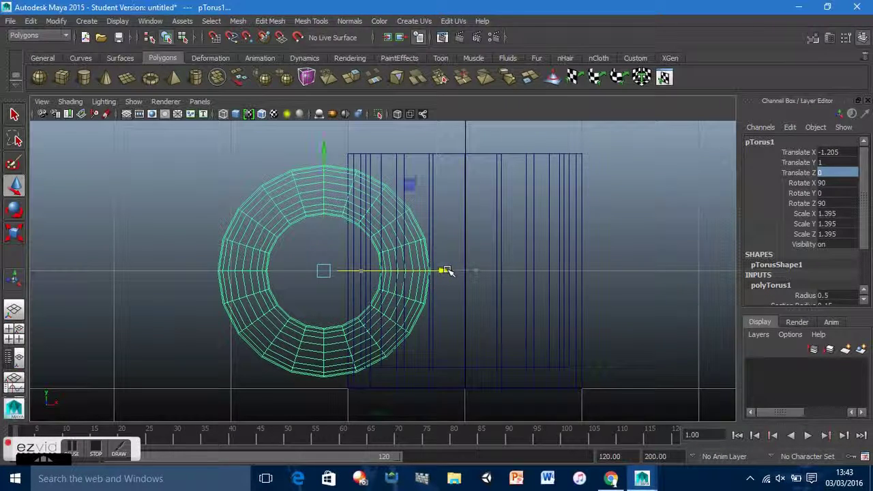
- Select the faces of the torus's right half and delete them
right_click(370, 235)
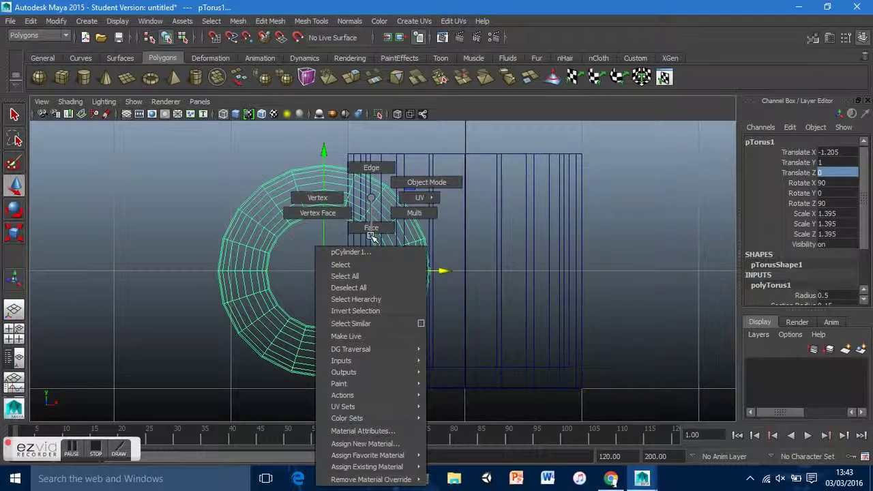
left_click_drag(364, 203, 428, 416)
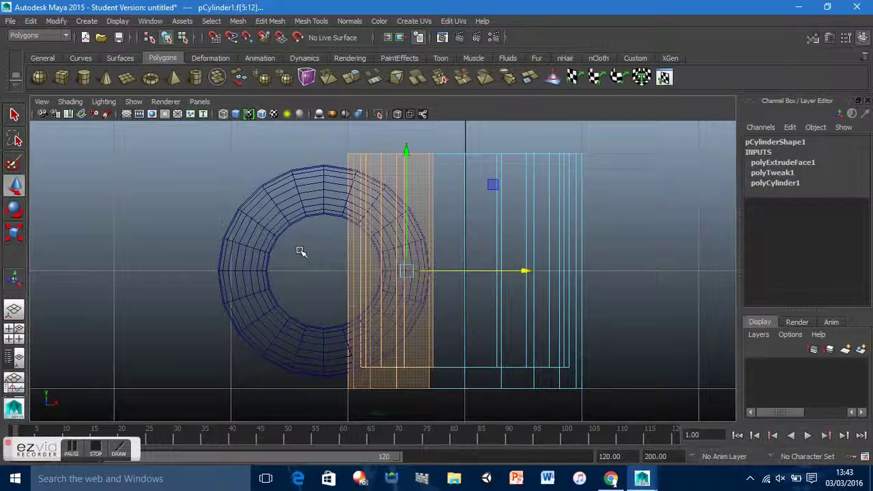
left_click(260, 208)
right_click(260, 208)
left_click(290, 265)
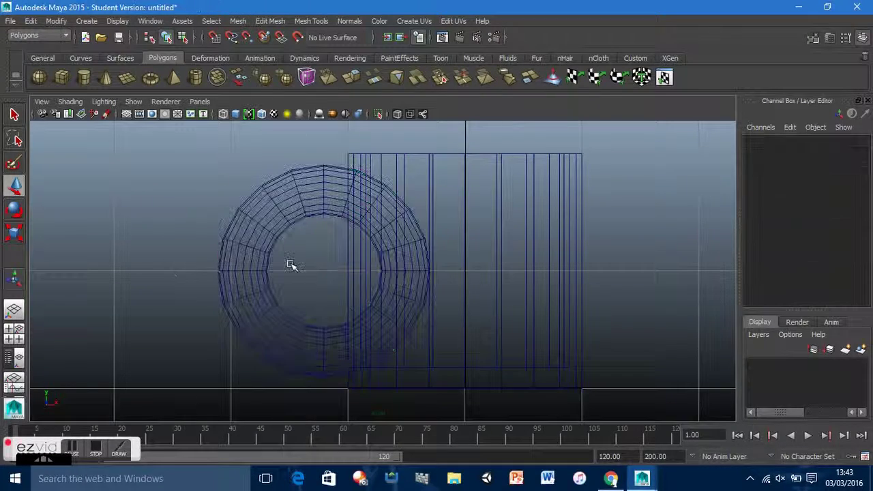
left_click(259, 216)
right_click_drag(253, 199, 366, 170)
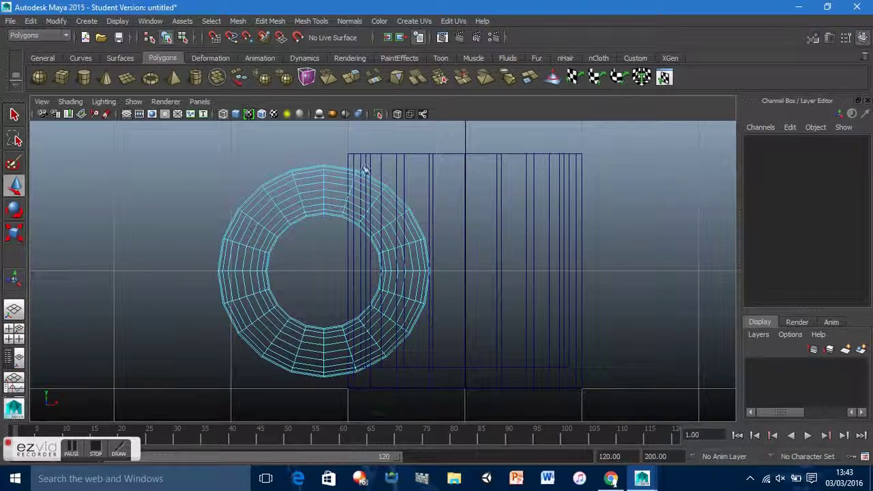
left_click_drag(335, 164, 428, 407)
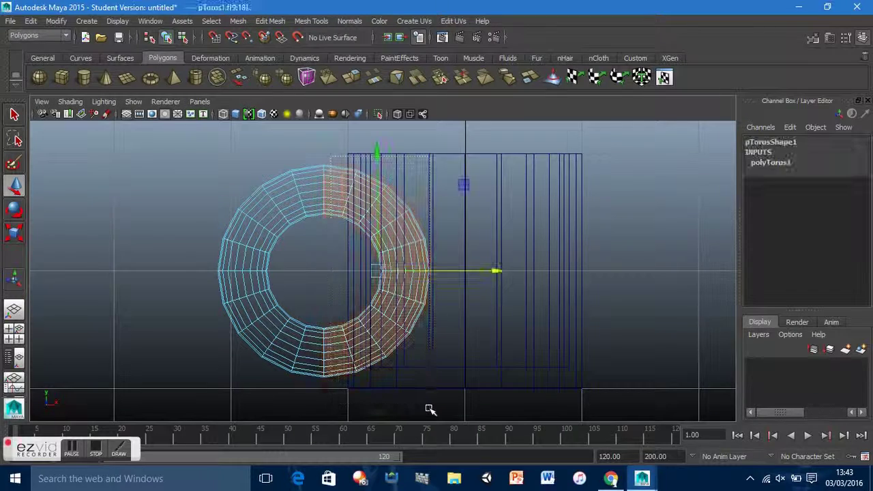
key("Delete")
- Return to object mode and slide the half torus right to Translate X -0.899
right_click_drag(283, 350, 334, 181)
right_click_drag(273, 253, 319, 180)
left_click(279, 219)
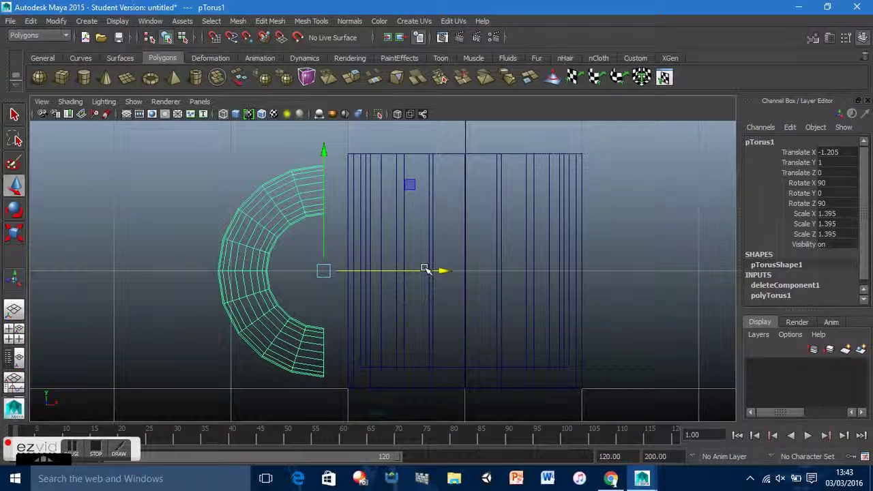
left_click_drag(443, 271, 479, 272)
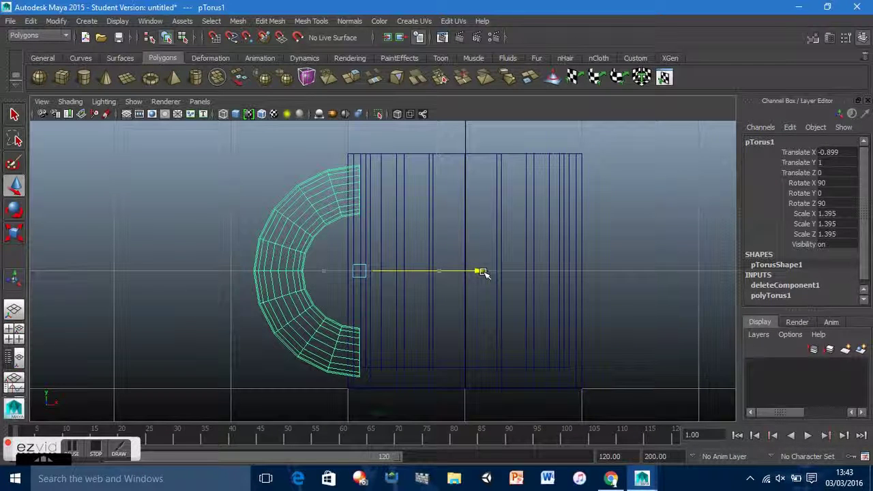
- Raise the handle slightly, scale it to 1.184, and lift it to Y 1.169
left_click_drag(363, 196, 363, 190)
key("e")
key("r")
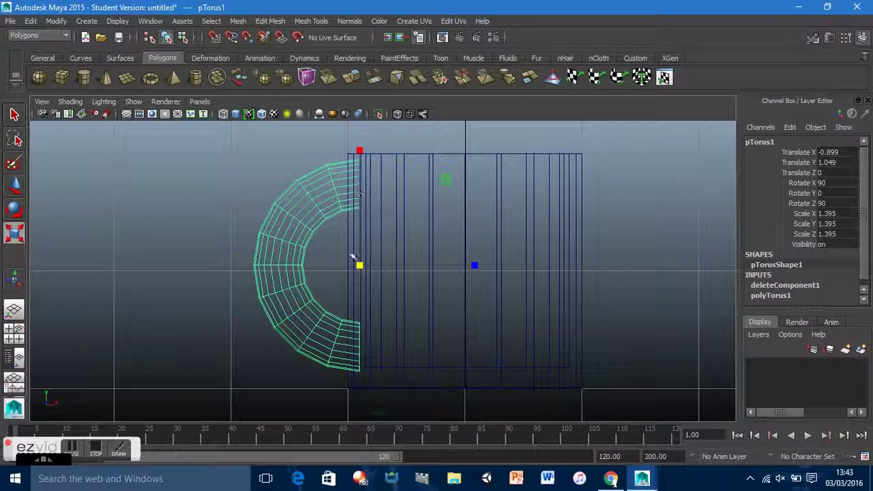
left_click_drag(359, 266, 336, 274)
key("e")
key("r")
key("t")
key("e")
key("w")
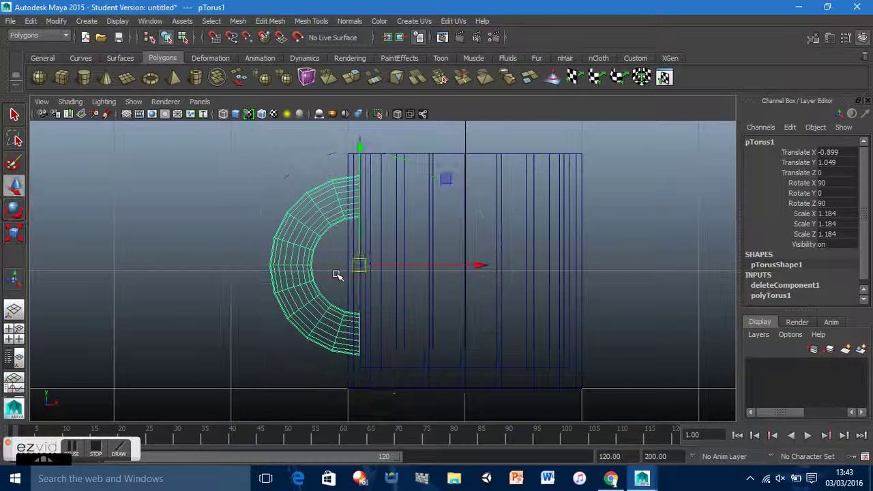
left_click_drag(363, 146, 364, 134)
- In the perspective view, enlarge the handle to 1.423 and lower it along the mug's side
key("space")
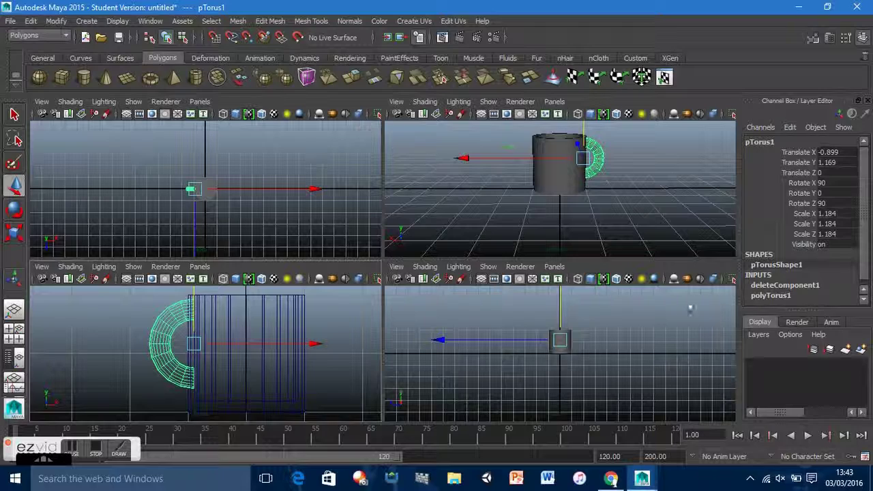
key("space")
key("f")
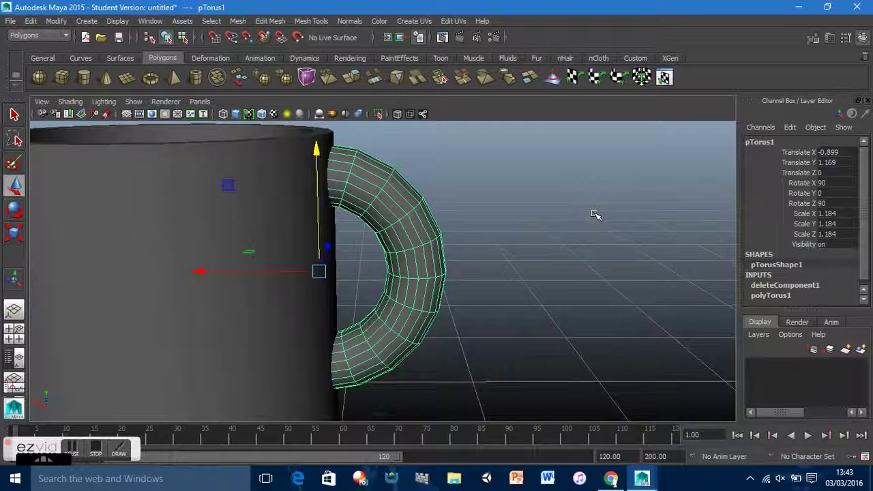
left_click(532, 268)
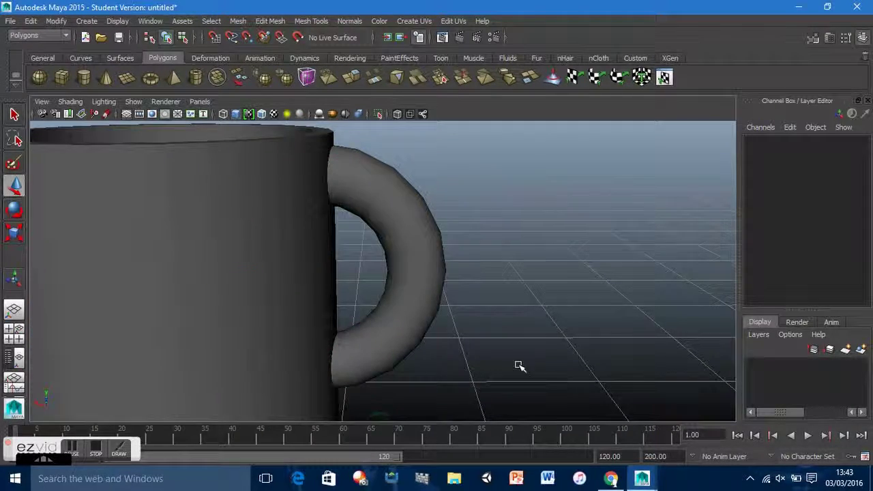
key("a")
left_click(395, 288)
mouse_move(473, 325)
left_mouse_down("alt")
mouse_move(473, 308)
mouse_move(479, 314)
left_mouse_up("alt")
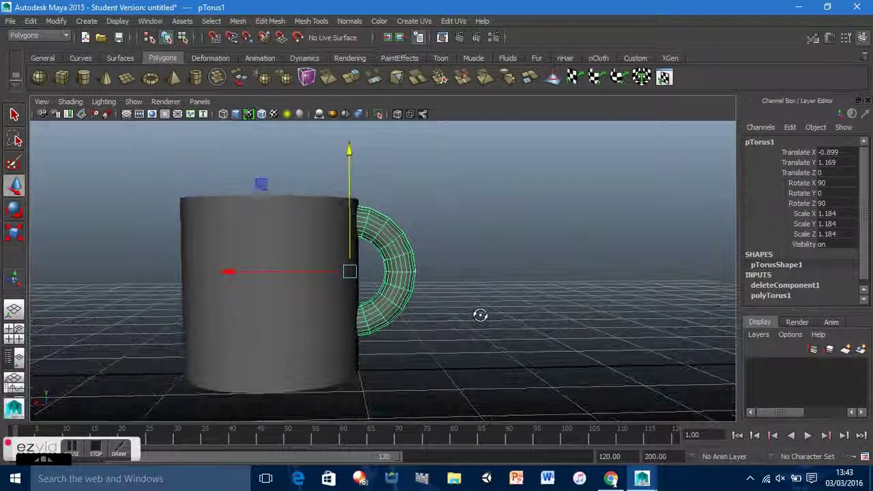
left_click(14, 232)
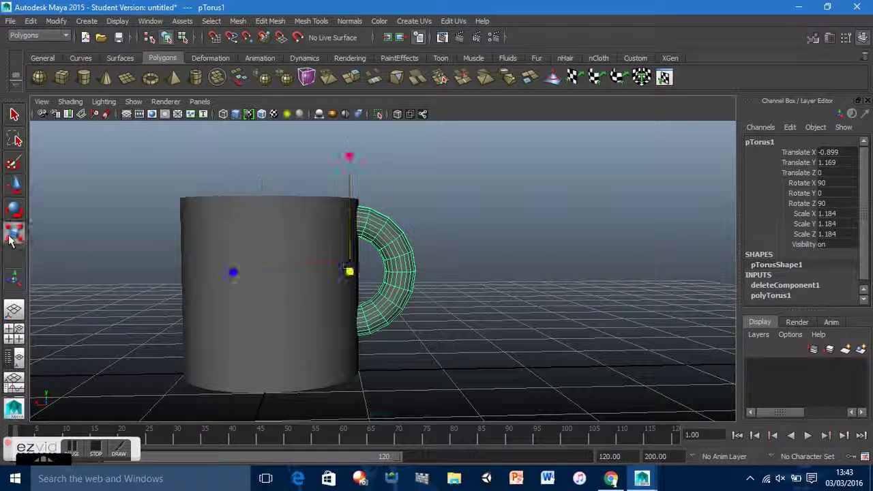
left_click_drag(350, 273, 371, 286)
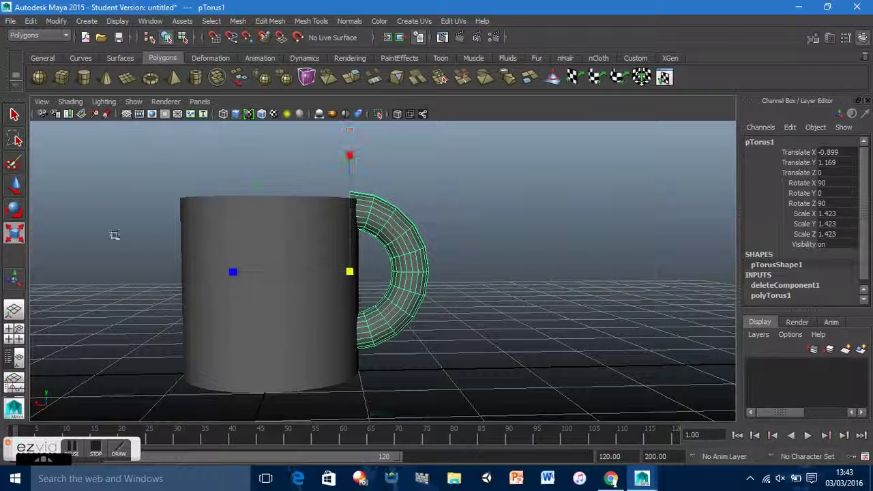
left_click(14, 185)
left_click_drag(347, 154, 350, 172)
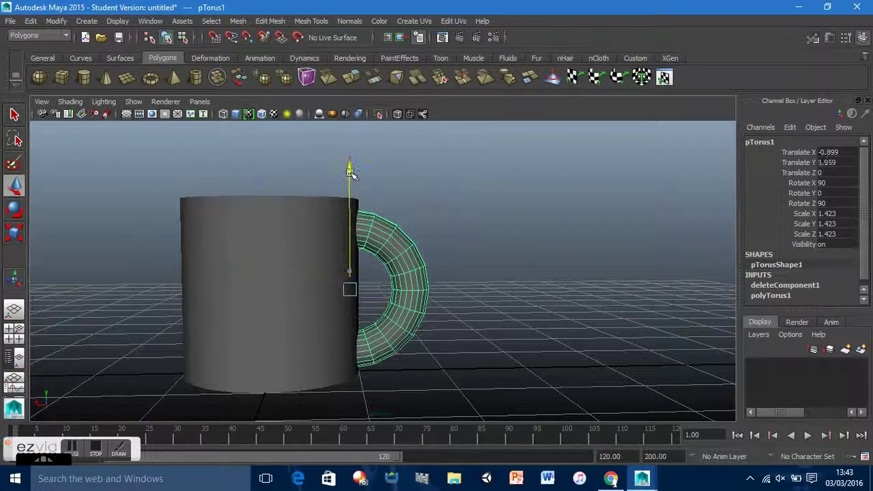
- Nudge the handle along X until it sits snugly against the mug body
left_click(481, 287)
left_click_drag(481, 287, 425, 347, "alt")
left_click(399, 302)
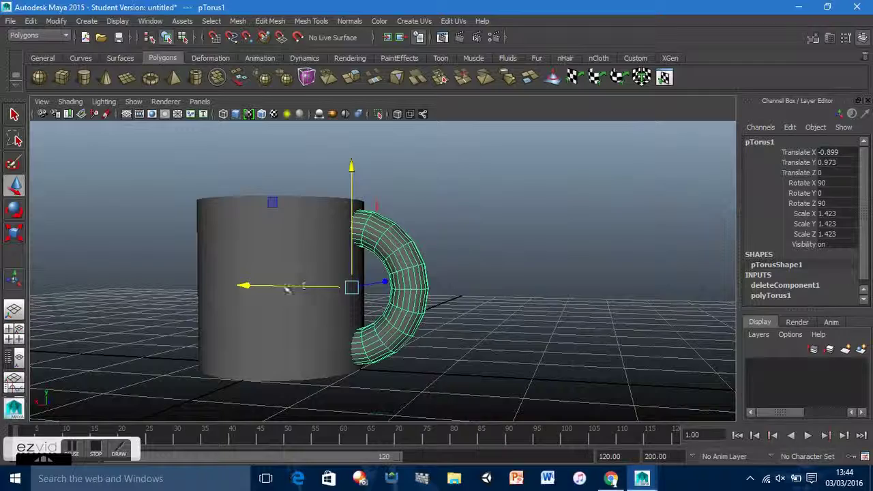
left_click_drag(286, 289, 292, 290)
left_click_drag(182, 347, 273, 382, "alt")
left_click_drag(462, 359, 389, 357, "alt")
left_click(389, 369)
left_click(395, 281)
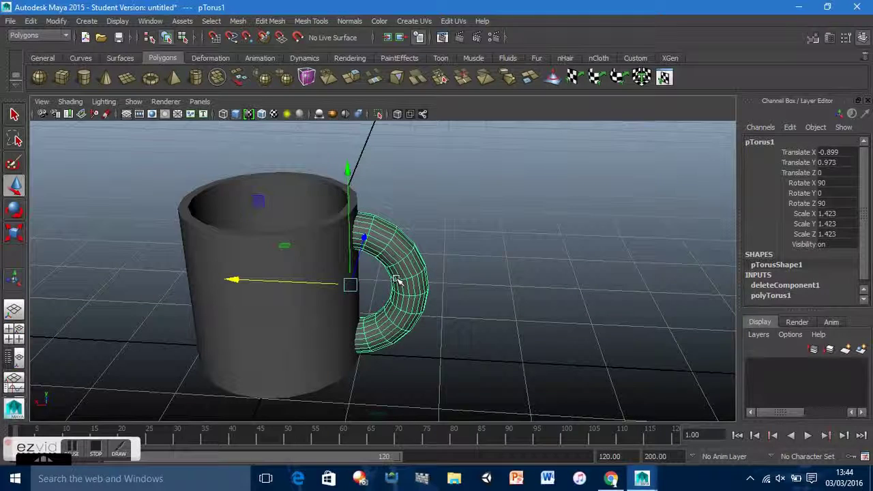
- Select the cylinder mug body and switch it to smooth mesh preview with 3
left_click(309, 321)
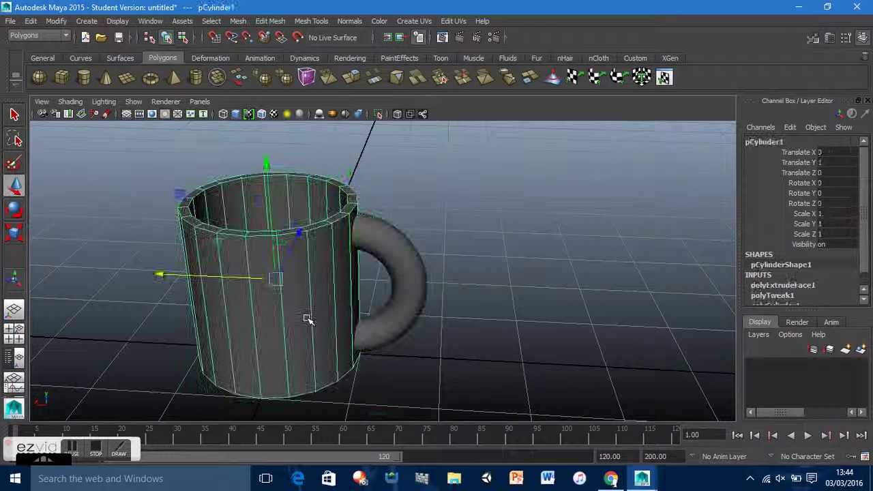
left_click(467, 350)
left_click_drag(468, 350, 458, 298, "alt")
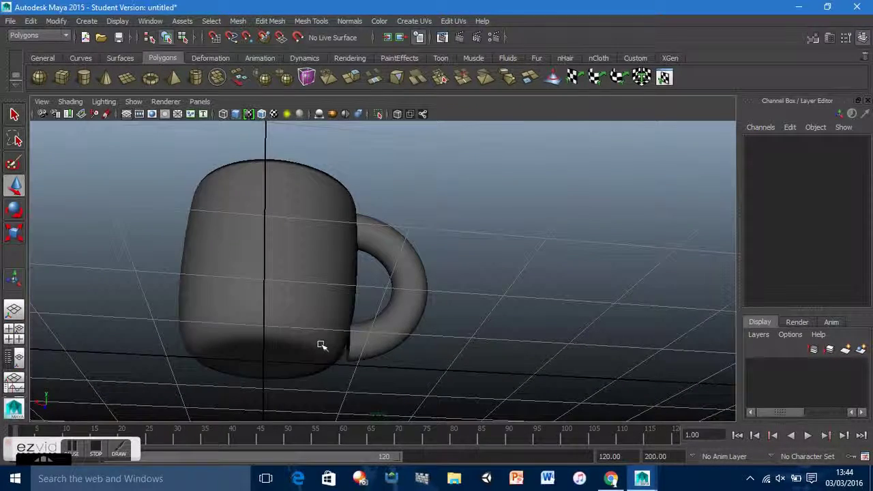
left_click_drag(414, 343, 362, 374, "alt")
left_click(283, 326)
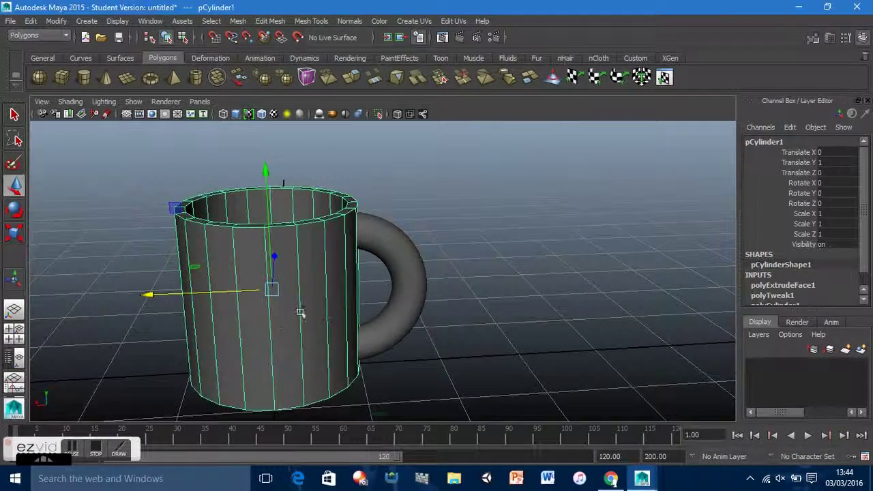
left_click(387, 279)
left_click(405, 269)
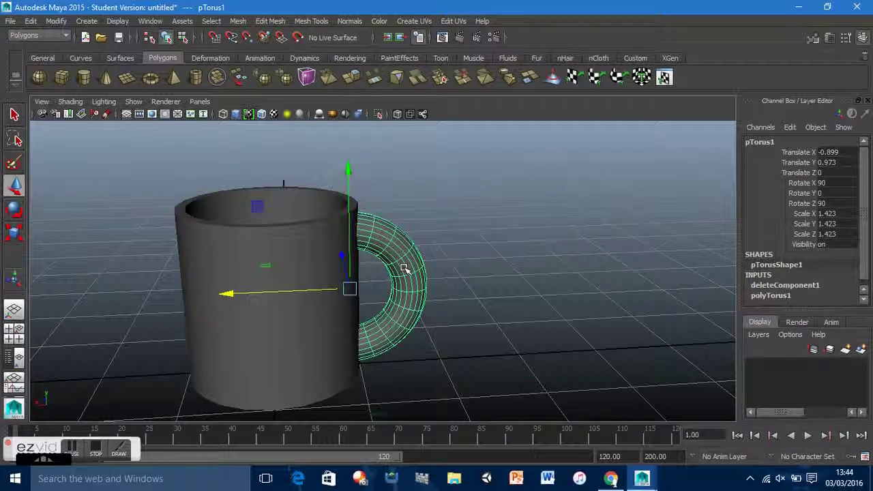
left_click(445, 270)
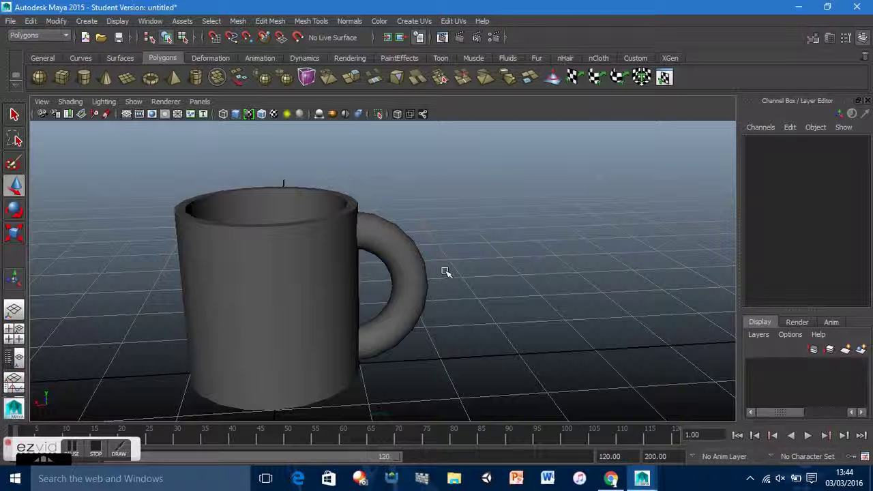
left_click(303, 304)
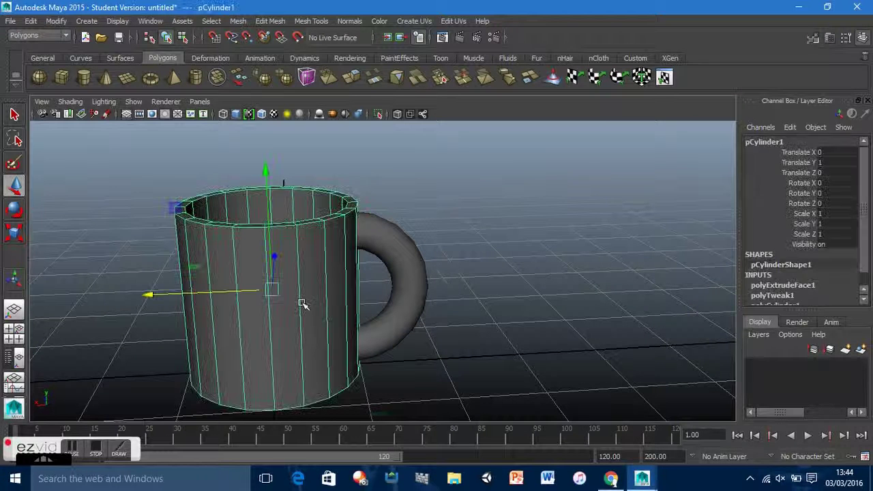
key("3")
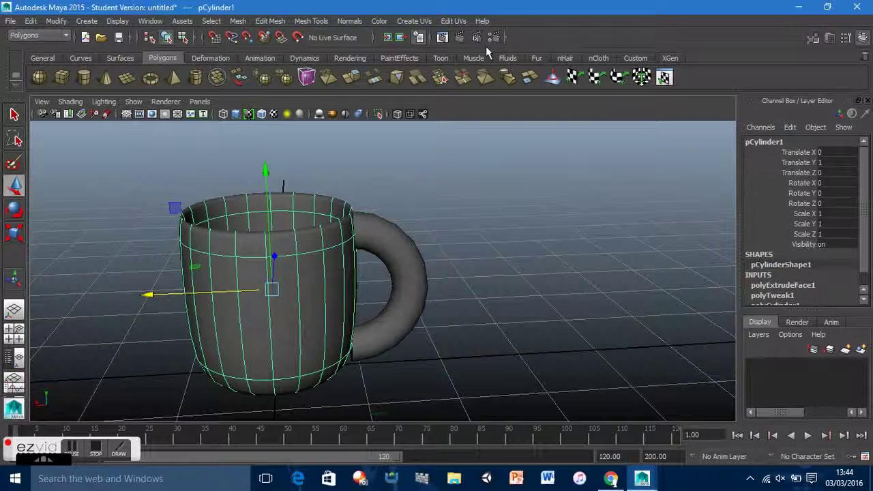
- Render a test frame of the mug, then close the Render View
left_click(461, 39)
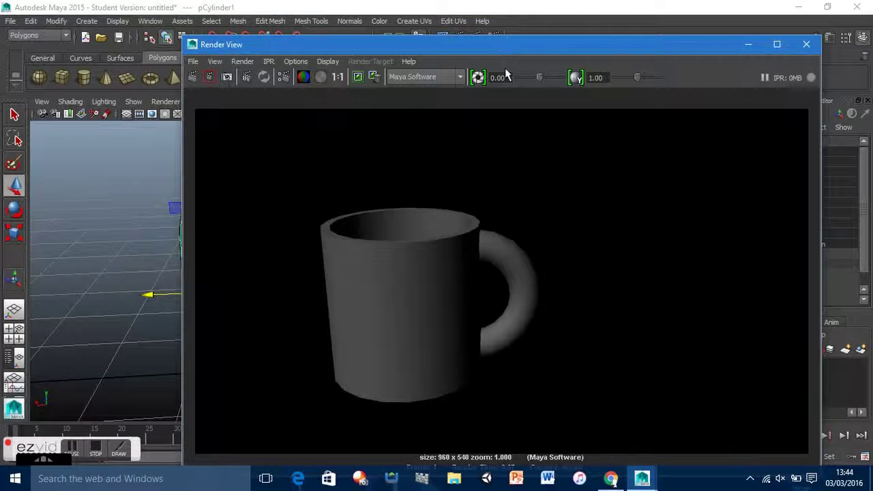
left_click_drag(513, 53, 437, 36)
left_click(730, 28)
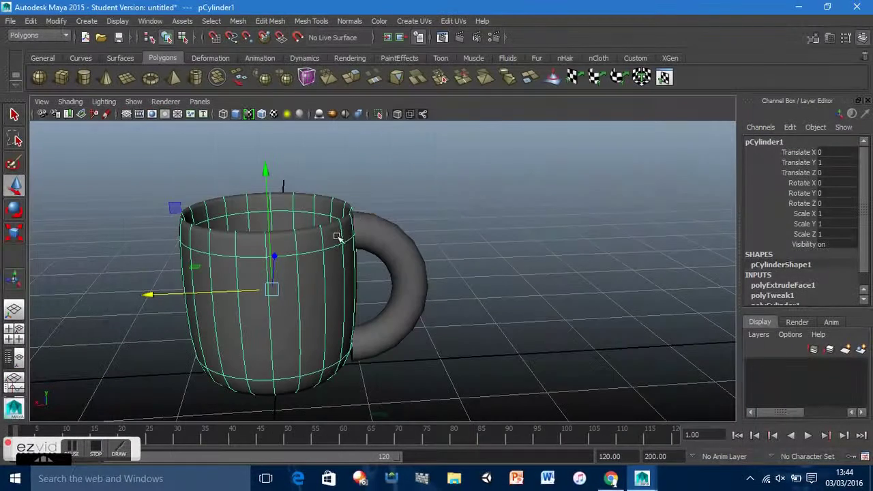
- Return the mug body to its faceted display with 1 and reselect it
key("1")
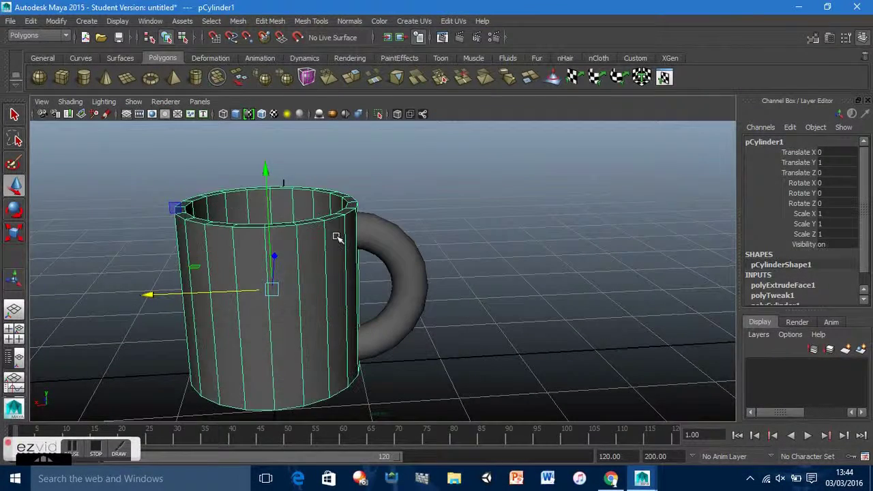
left_click(439, 199)
left_click_drag(307, 245, 279, 251, "alt")
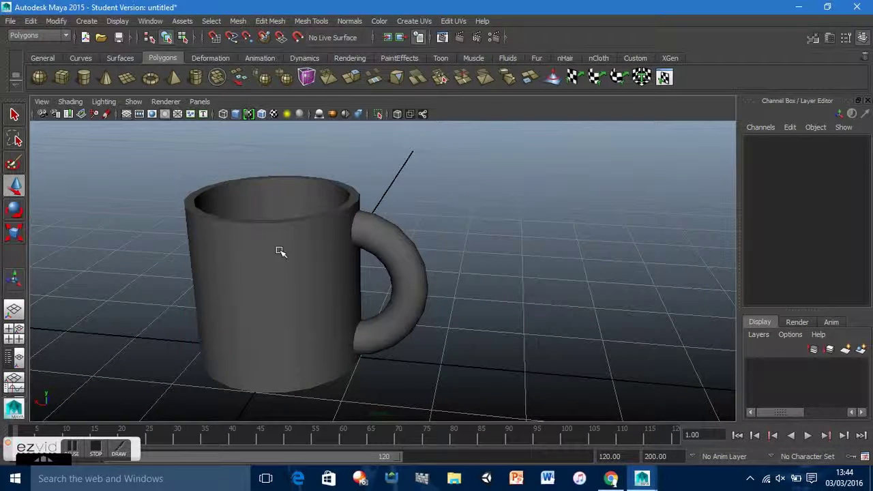
left_click(280, 250)
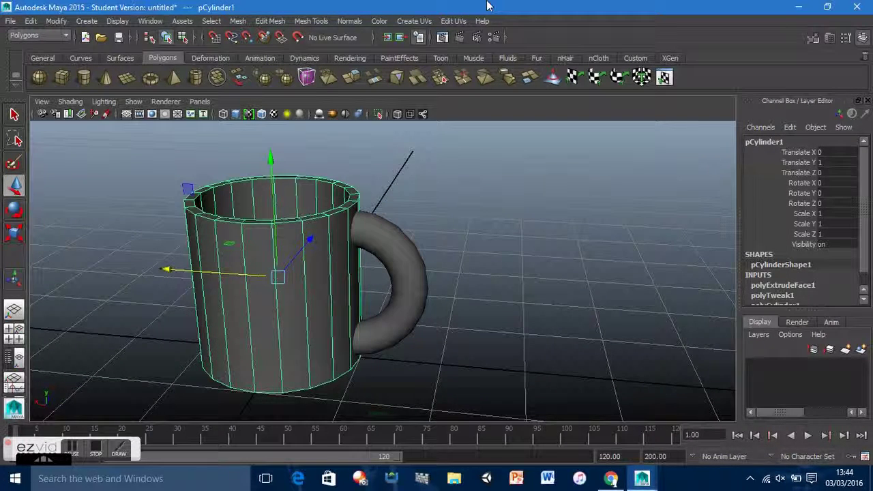
- Insert edge loops on the mug body near its base and just below the rim
left_click(310, 21)
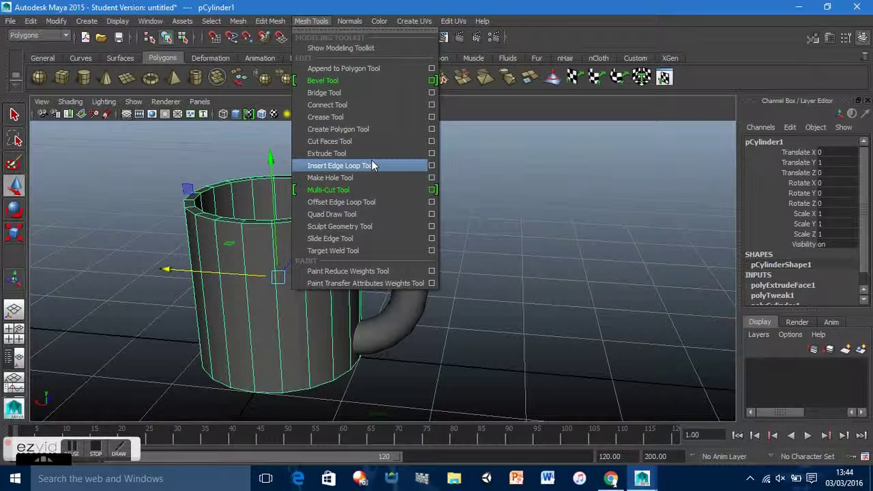
left_click(348, 165)
left_click_drag(277, 239, 276, 237)
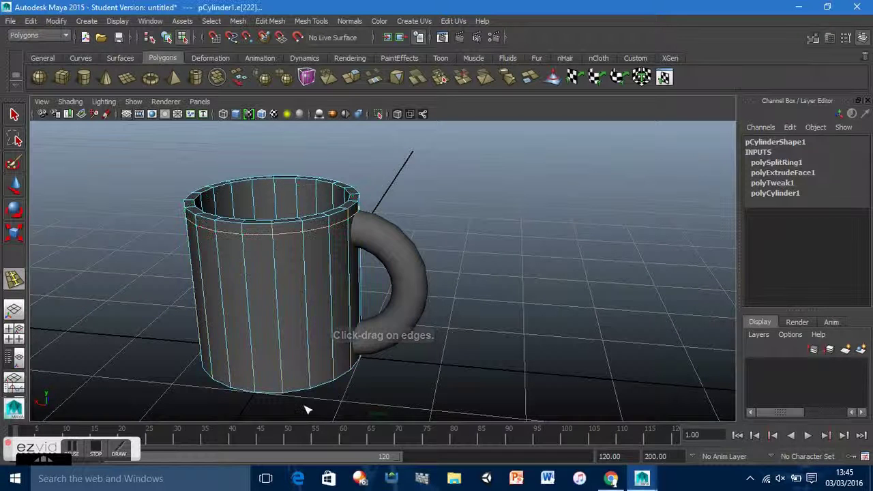
left_click_drag(335, 370, 335, 368)
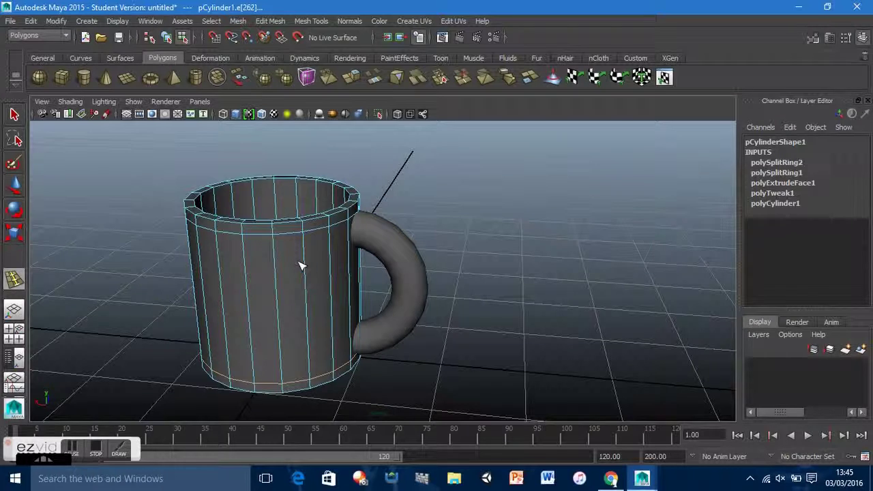
left_click_drag(300, 266, 307, 287, "alt")
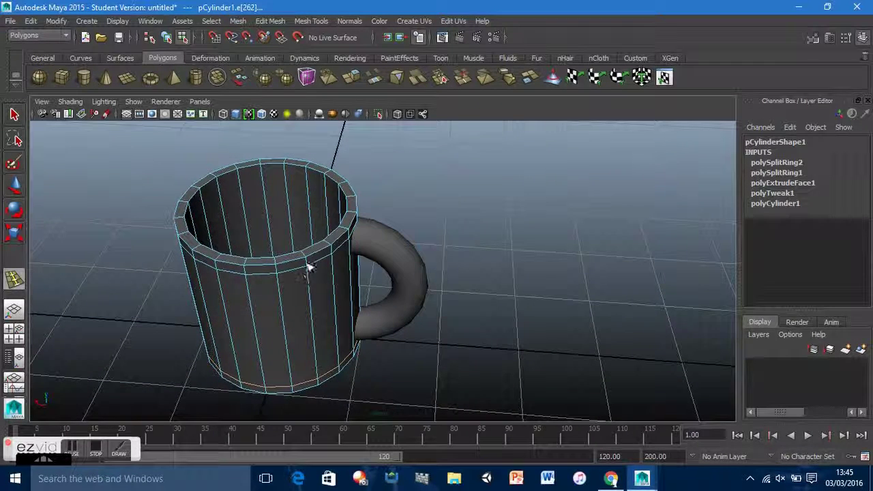
left_click(309, 257)
left_click_drag(309, 254, 309, 254)
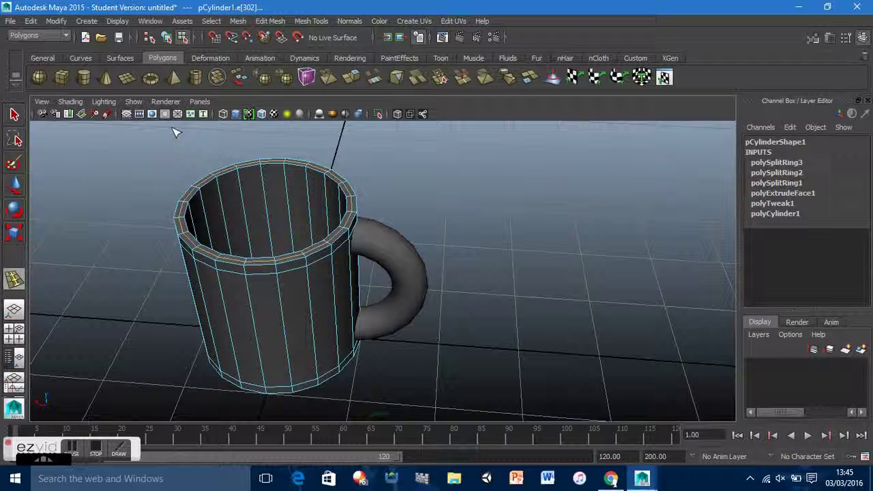
key("q")
- Return to object mode and preview the whole mug body as a smooth mesh
left_click(109, 251)
left_click(253, 268)
right_click_drag(253, 197, 307, 195)
right_click_drag(298, 298, 347, 166)
left_click(294, 338)
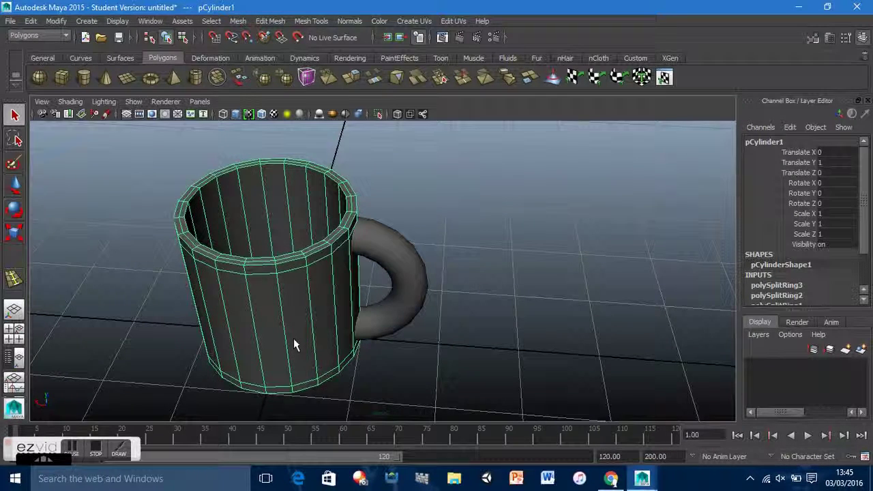
key("3")
- Orbit around the smoothed mug body to inspect it from level and from above
left_click(489, 317)
left_click_drag(489, 318, 292, 335, "alt")
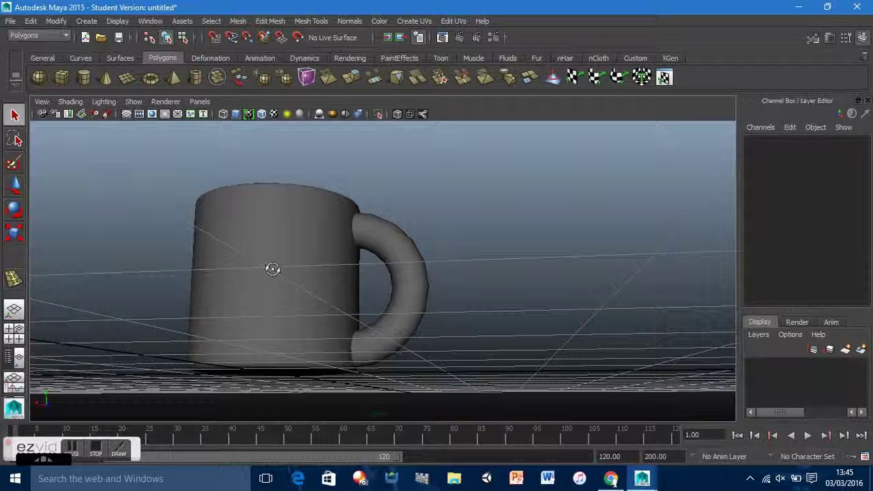
left_click_drag(272, 268, 273, 273, "alt")
left_click(269, 291)
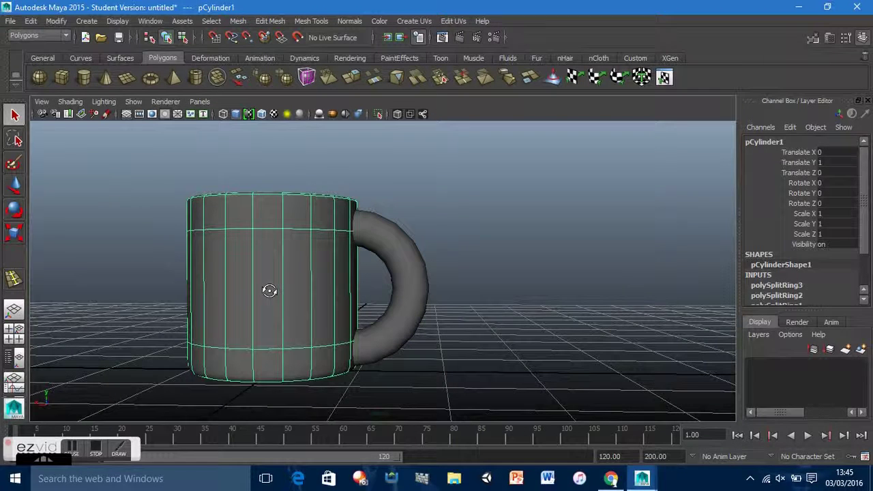
left_click_drag(472, 271, 502, 302, "alt")
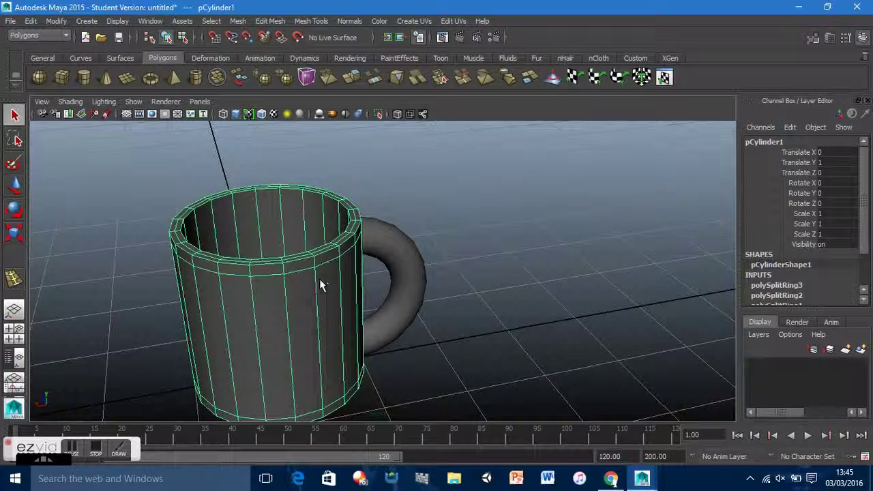
left_click(238, 21)
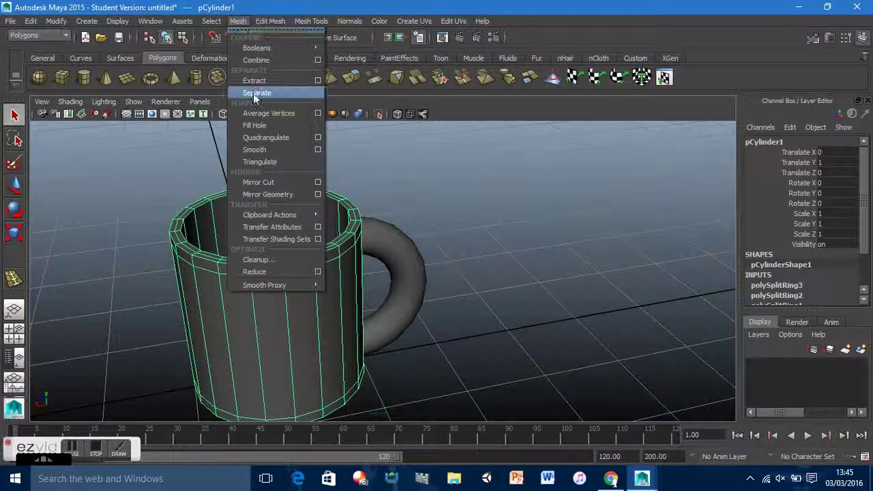
- Apply Mesh > Smooth to the mug body, then select the torus handle
left_click(255, 149)
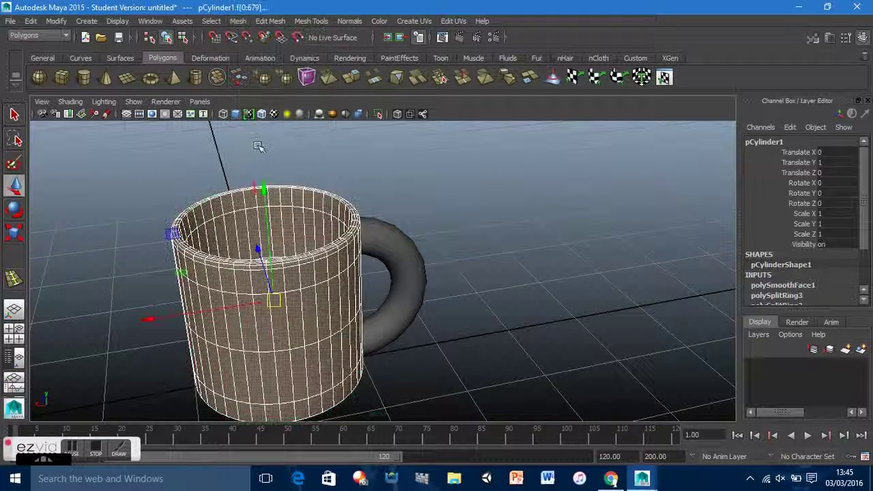
left_click(387, 243)
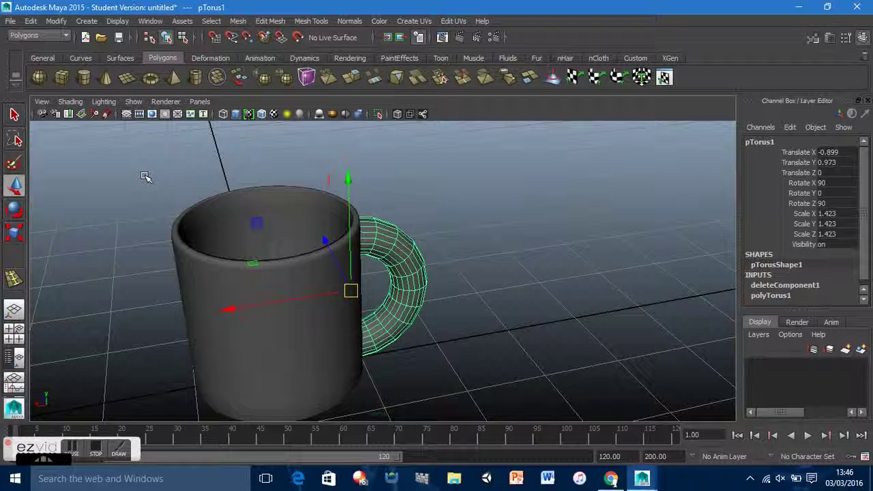
key("g")
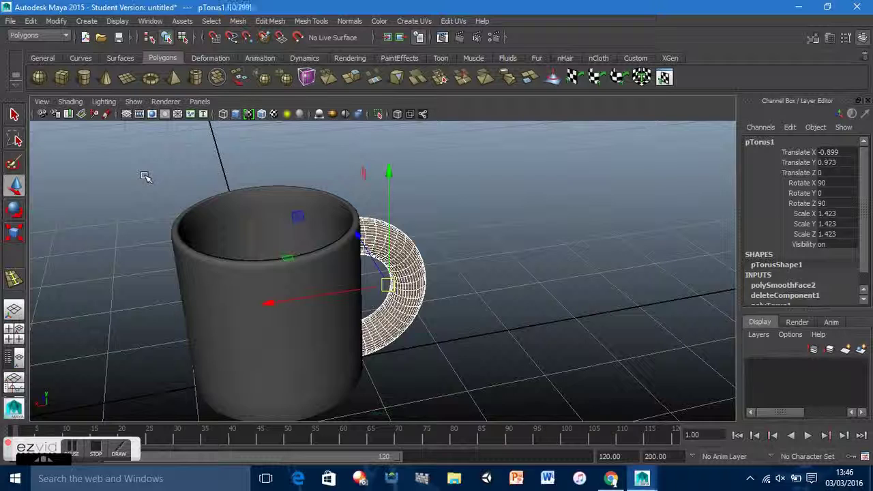
left_click(505, 259)
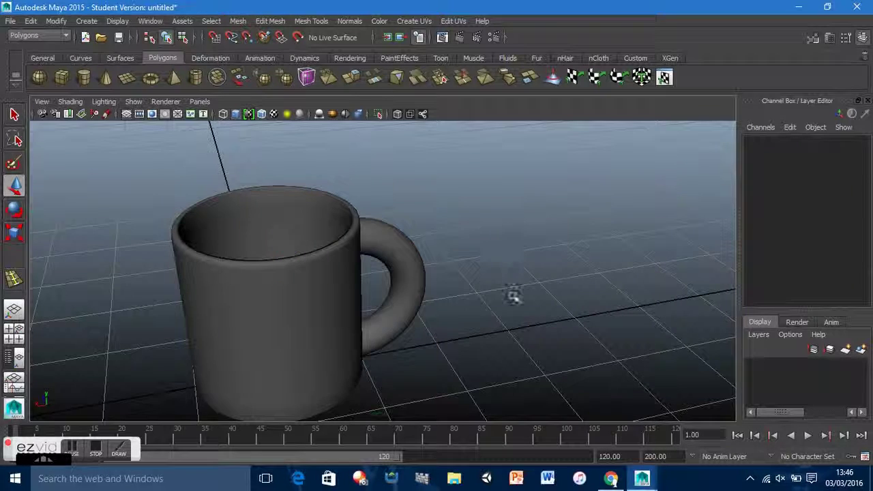
left_click_drag(513, 298, 462, 277, "alt")
left_click(424, 272)
left_click_drag(464, 328, 464, 345, "alt")
left_click(471, 335)
left_click_drag(457, 162, 171, 364)
key("f")
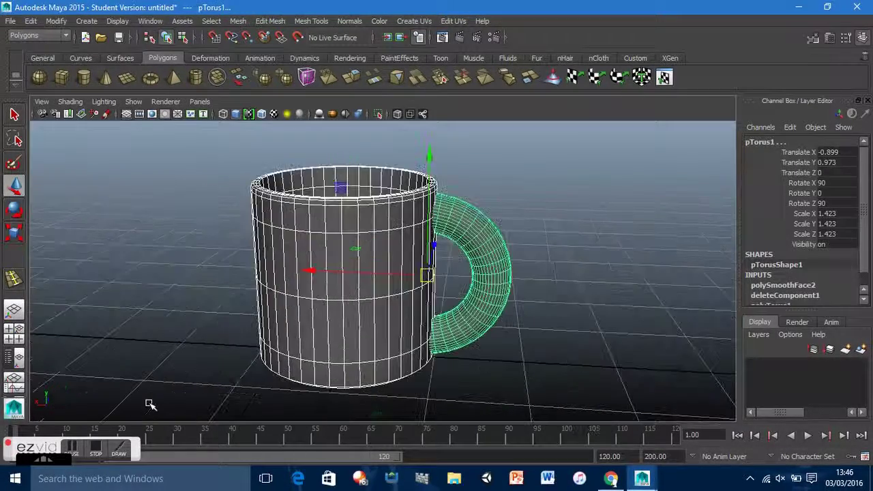
left_click(269, 396)
mouse_move(302, 402)
left_mouse_down("alt")
mouse_move(440, 431)
mouse_move(425, 436)
mouse_move(361, 390)
mouse_move(325, 377)
mouse_move(308, 386)
mouse_move(294, 359)
mouse_move(306, 395)
left_mouse_up("alt")
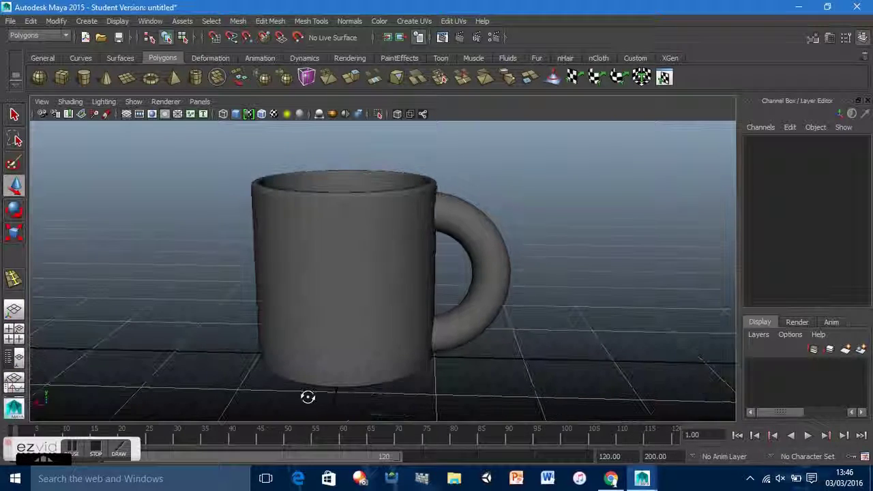
- Render the current frame to show the finished smoothed mug at 960 x 540
left_click(459, 38)
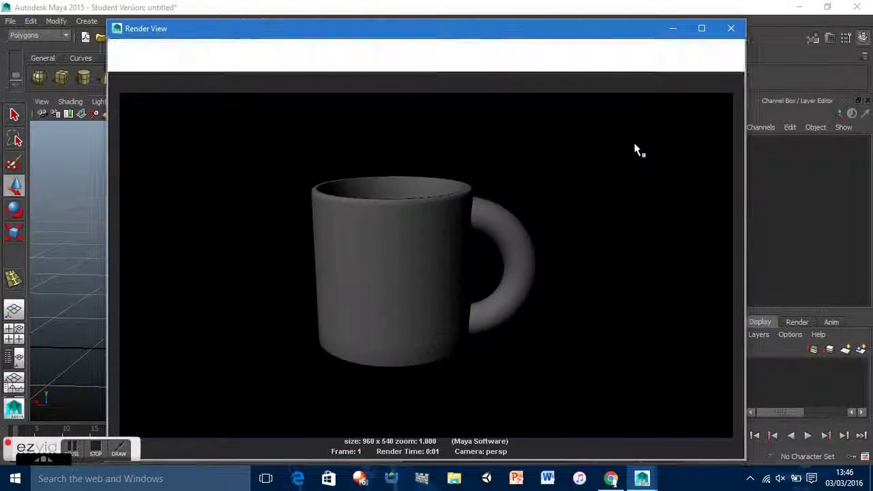